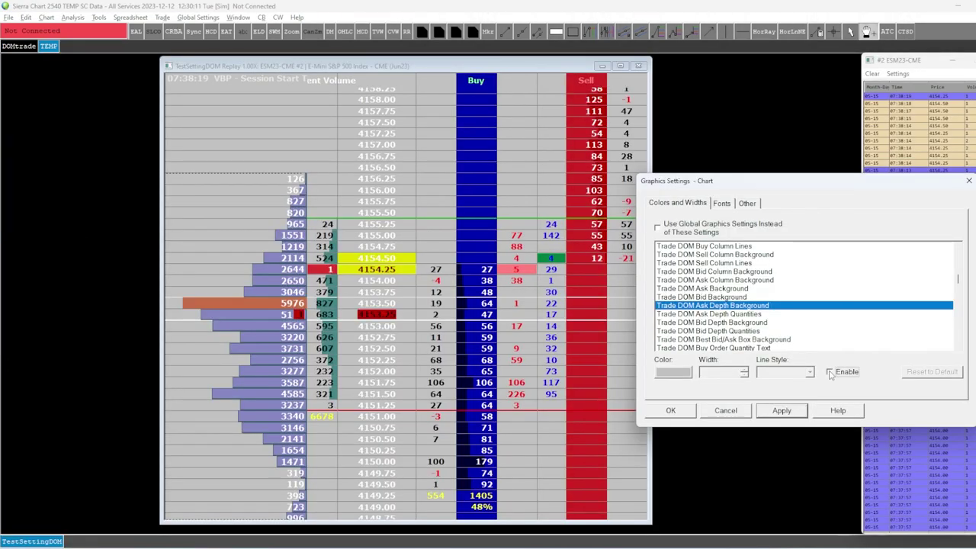
- Enable the Trade DOM Ask Depth Background and choose a colour for it
left_click(829, 372)
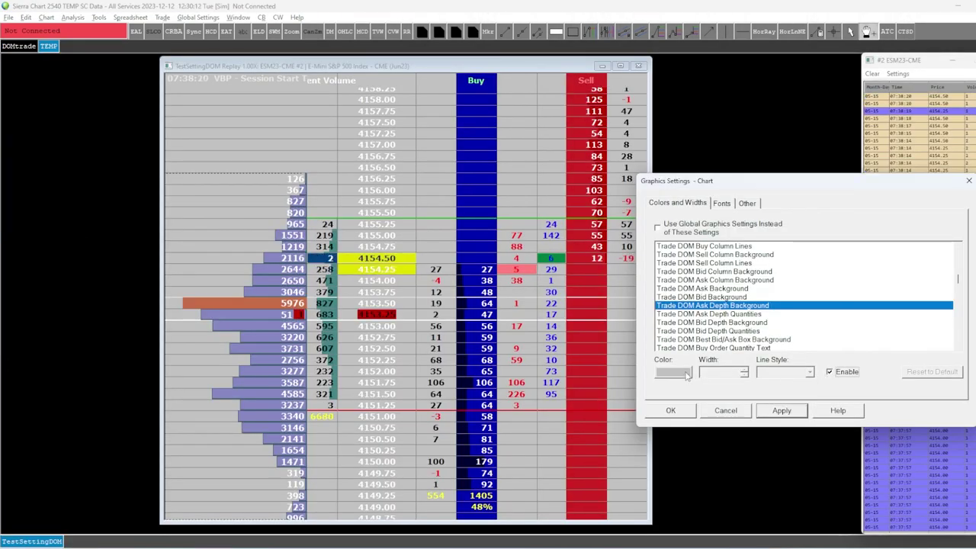
left_click(673, 372)
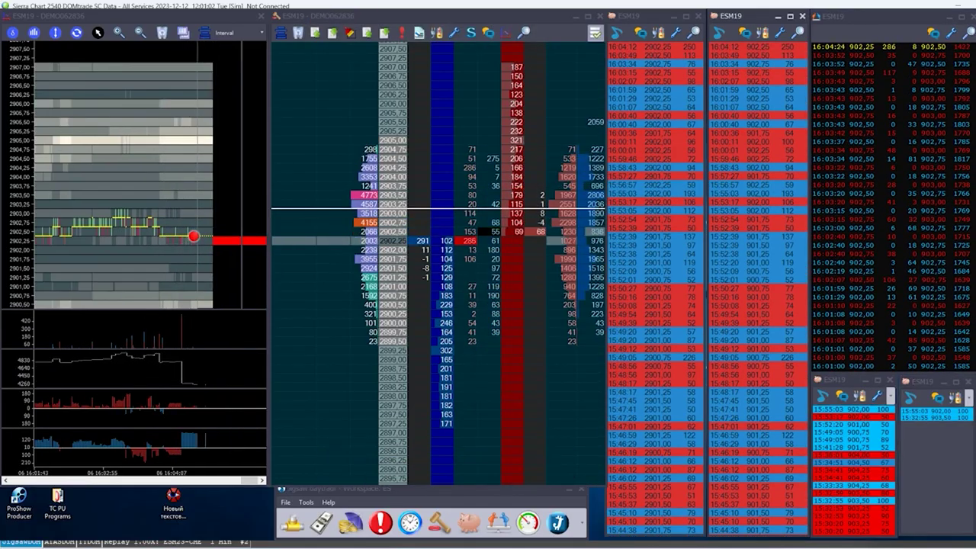
left_click(822, 400)
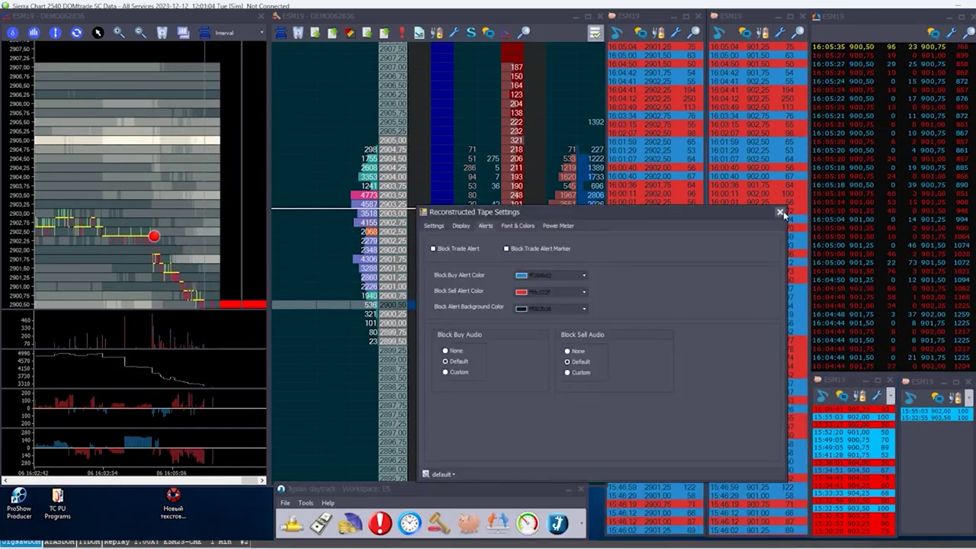
key("Escape")
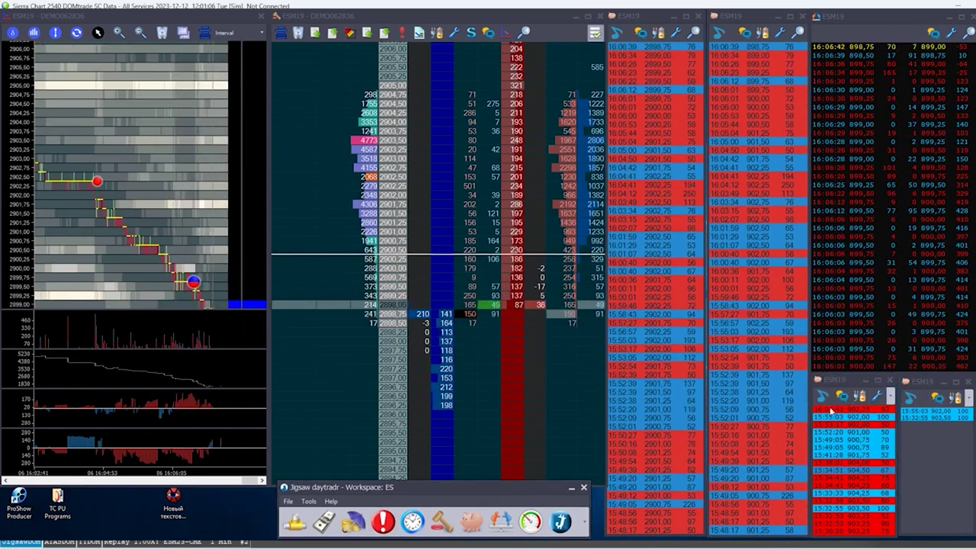
left_click(956, 402)
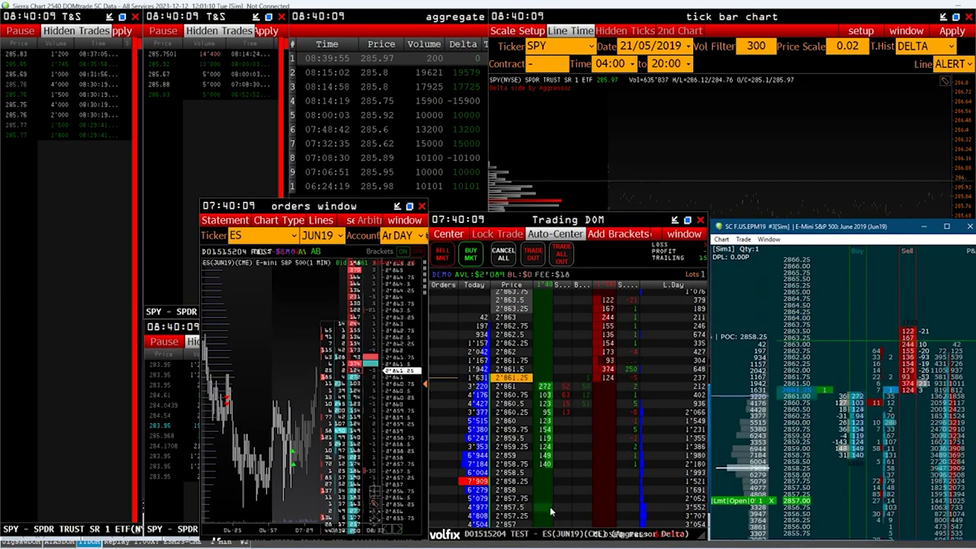
left_click(596, 508)
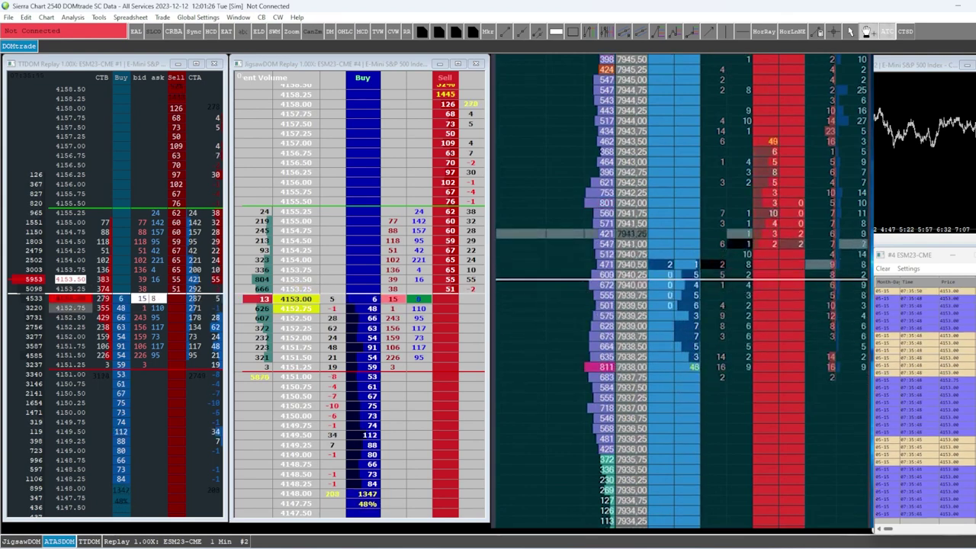
- Confirm the Volume Trigger study settings with OK, then return to DOMtrade and open the Help menu
key("alt+Tab")
double_click(725, 164)
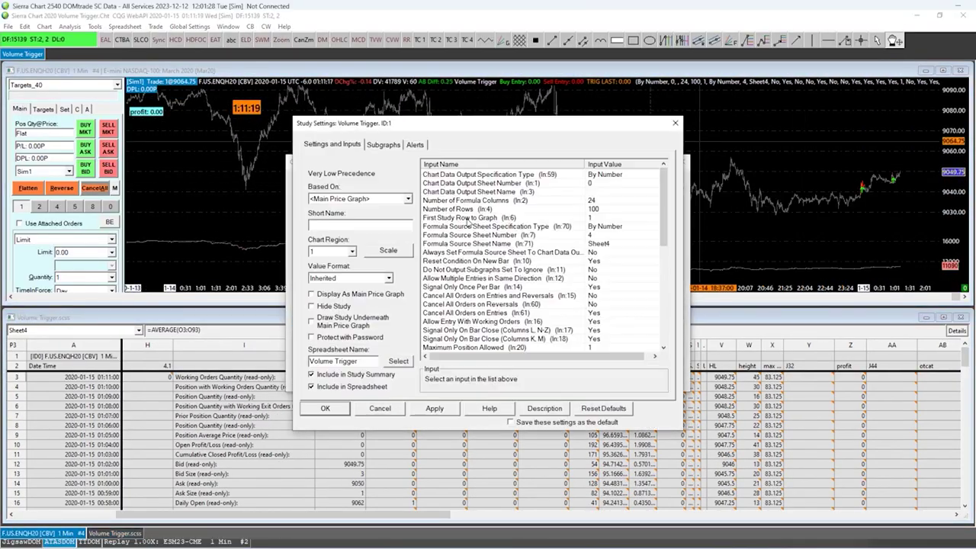
left_click(533, 213)
left_click(323, 404)
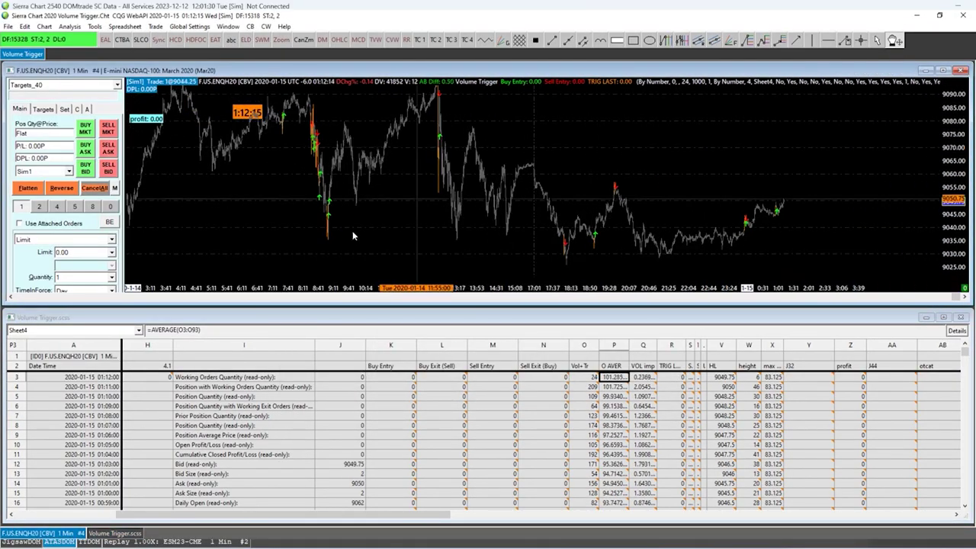
left_click(155, 389)
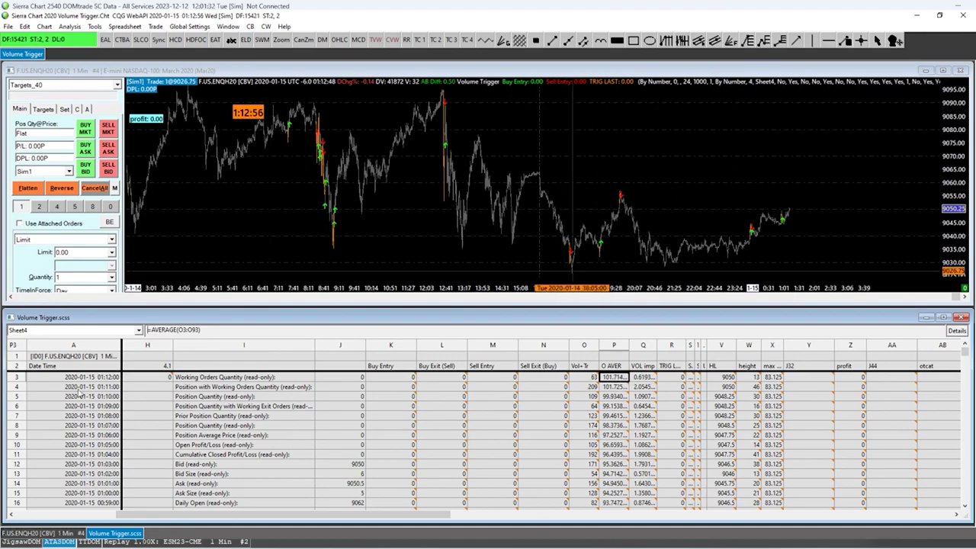
key("alt+Tab")
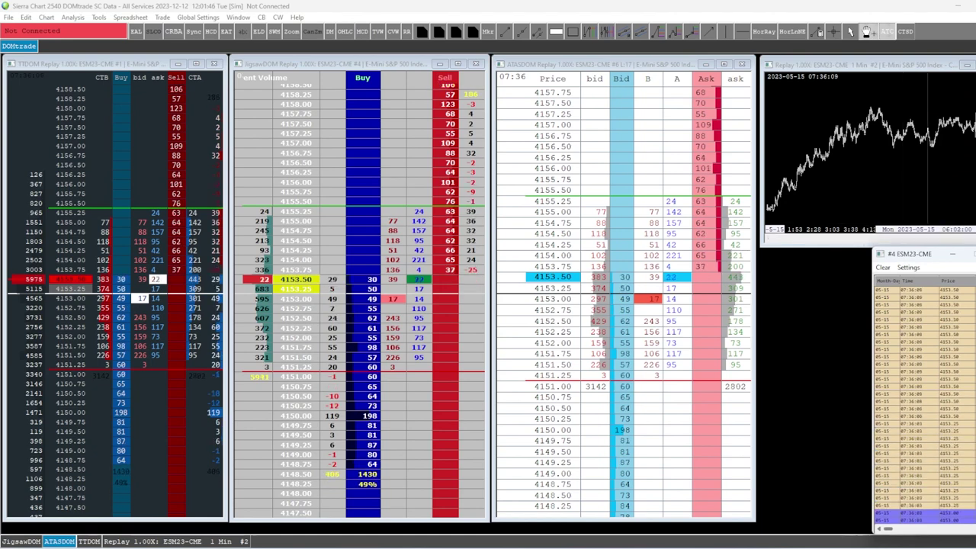
left_click(296, 16)
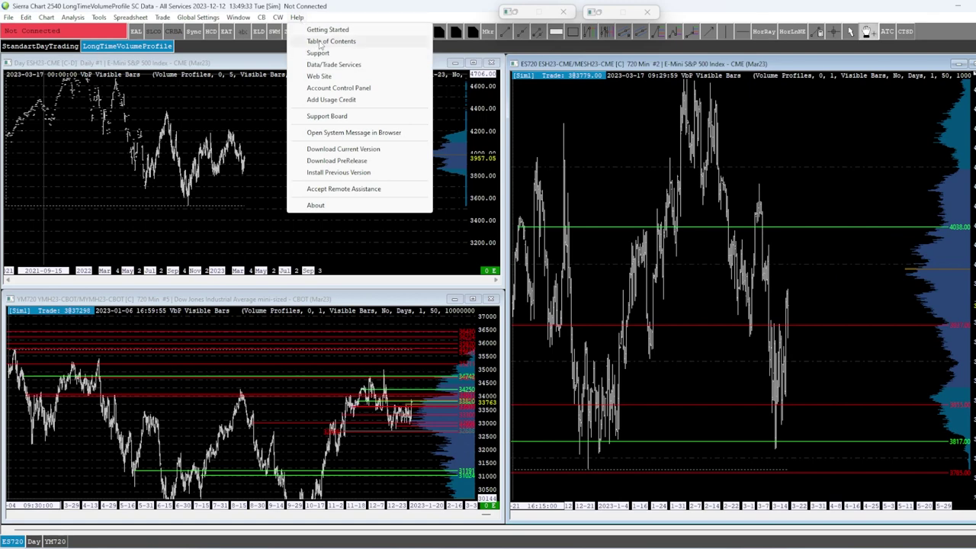
- Open the online Table of Contents documentation, then close the Help menu
left_click(320, 42)
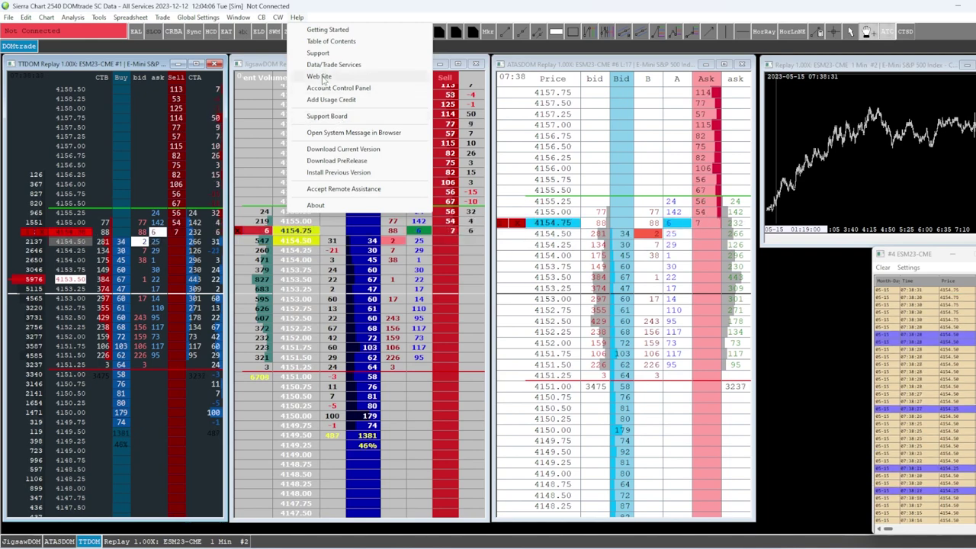
left_click(355, 14)
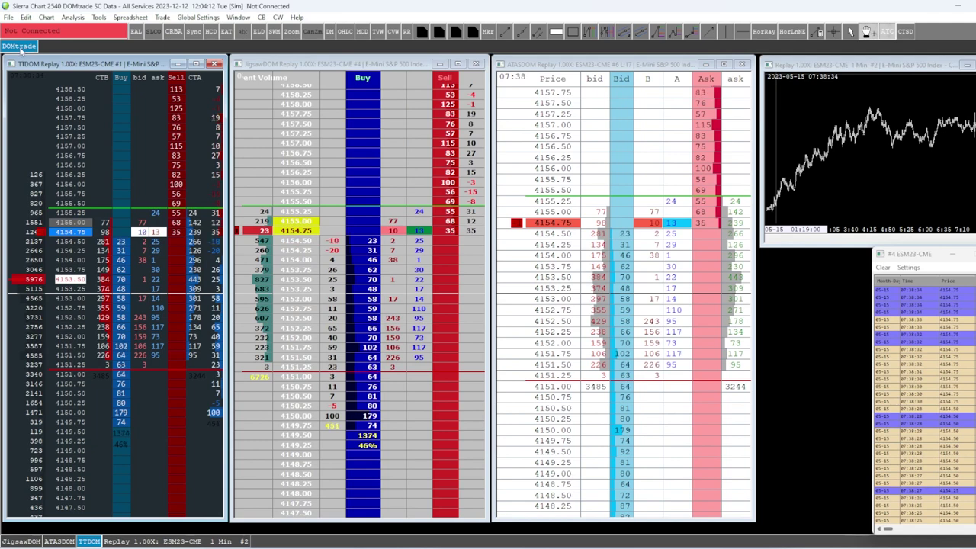
left_click(807, 66)
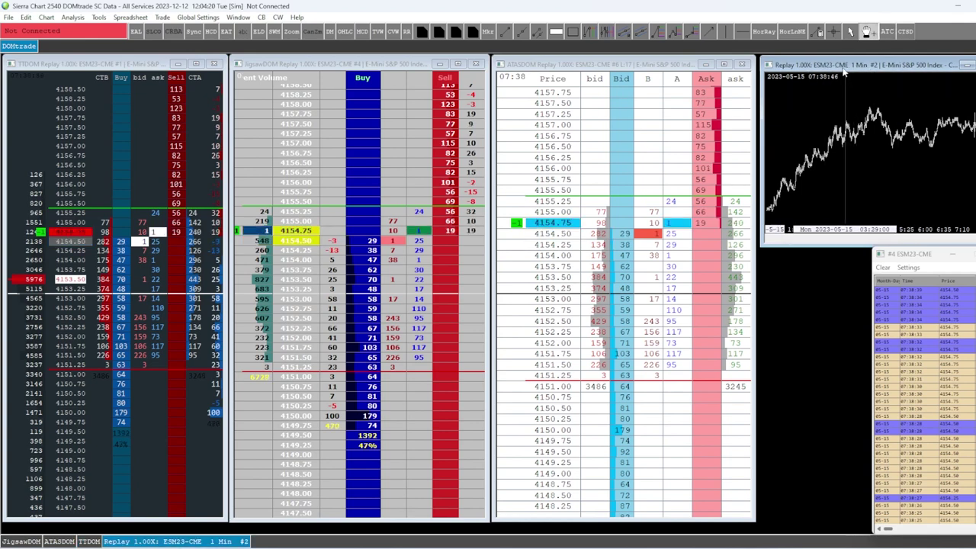
type("ESM23")
key("Return")
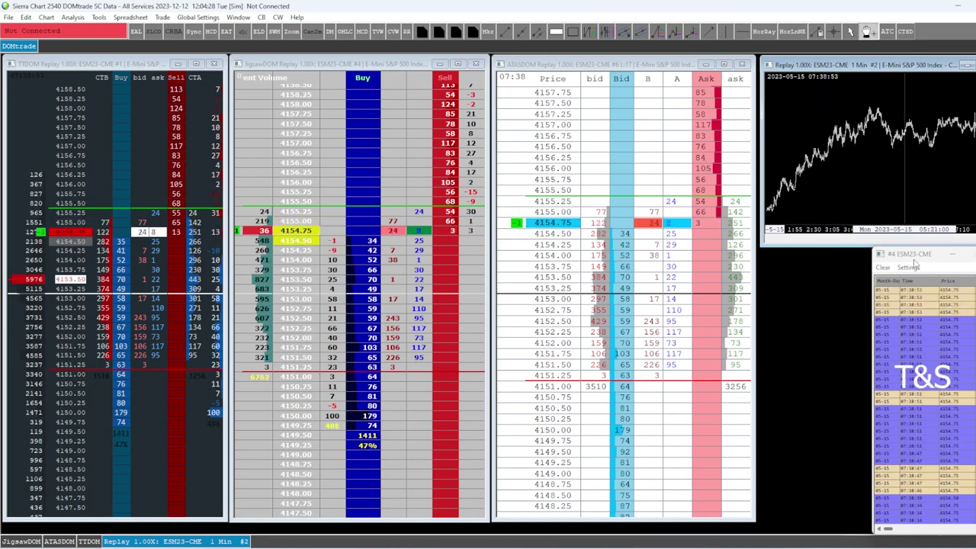
left_click_drag(913, 250, 893, 250)
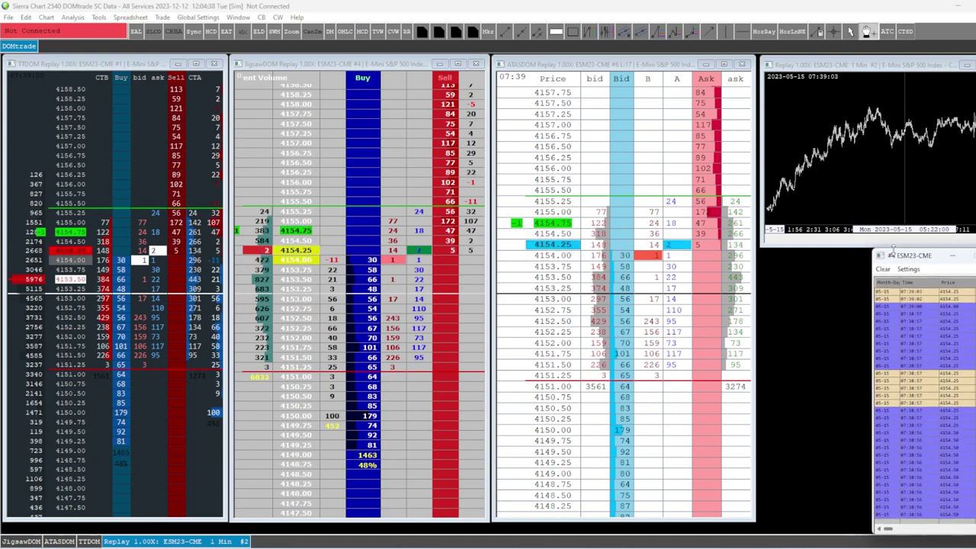
left_click(38, 64)
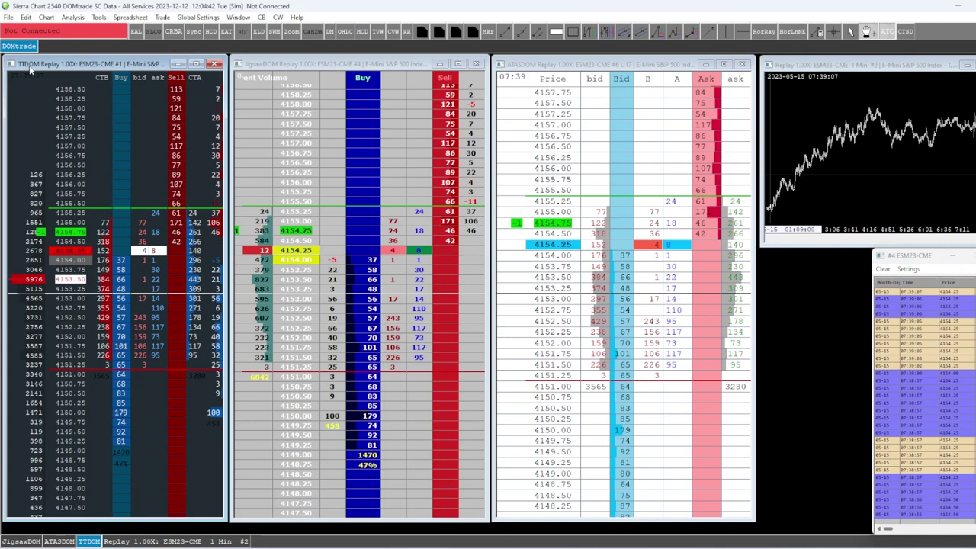
left_click(258, 64)
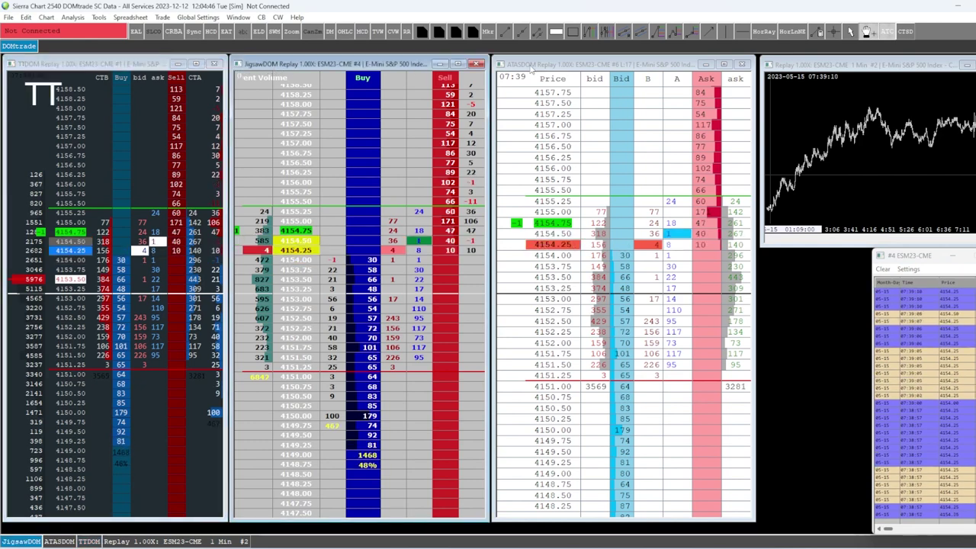
left_click(523, 70)
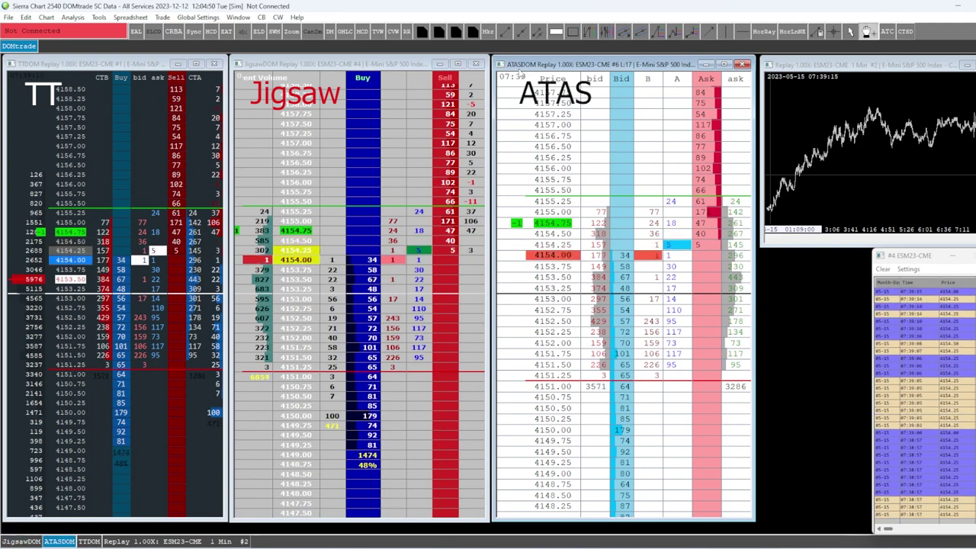
left_click(253, 70)
left_click(36, 70)
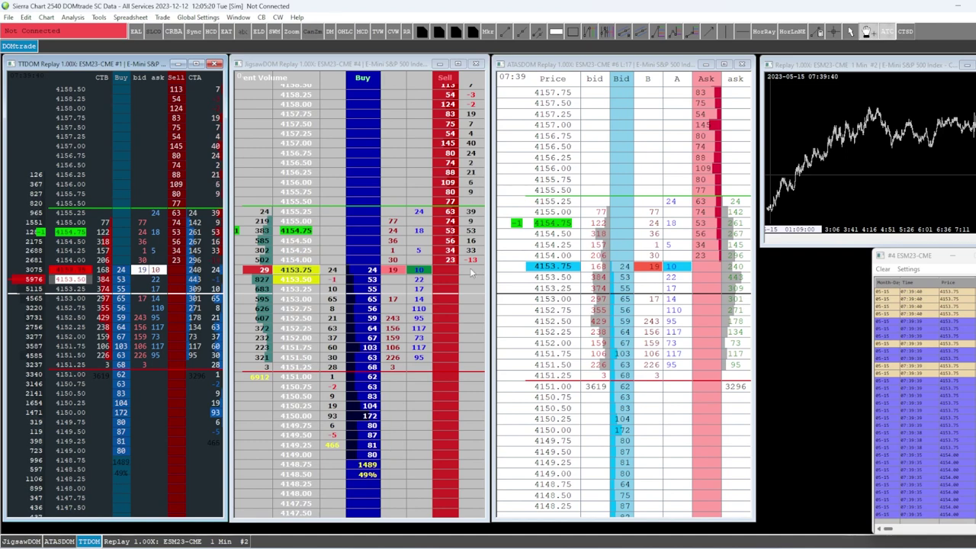
left_click(377, 68)
left_click(564, 67)
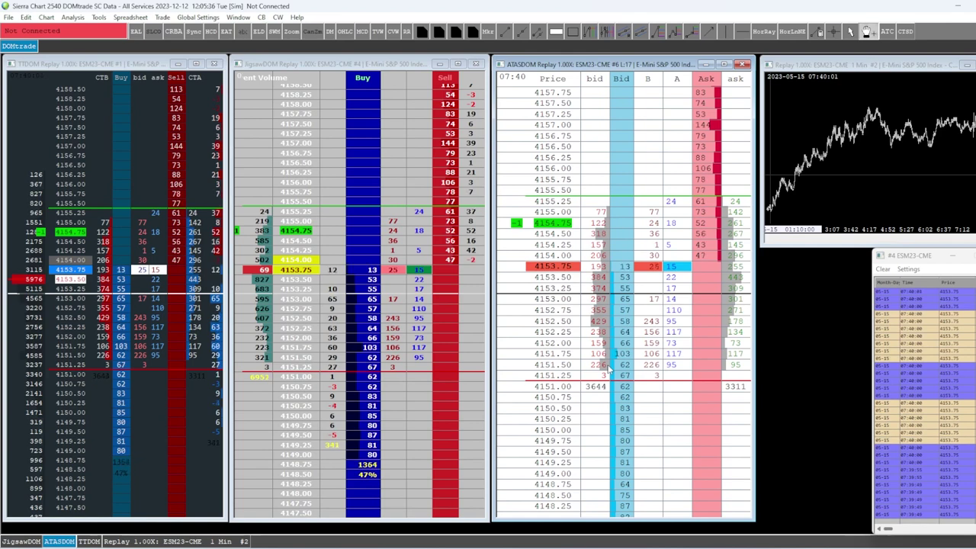
- Create a new chartbook and open an ESM23-CME Trading DOM via Find Symbol
left_click(8, 17)
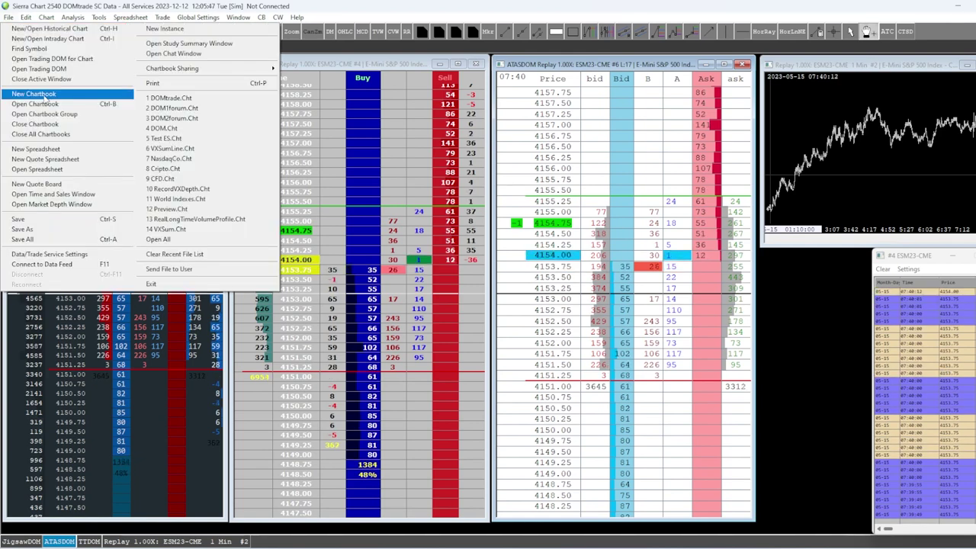
left_click(46, 94)
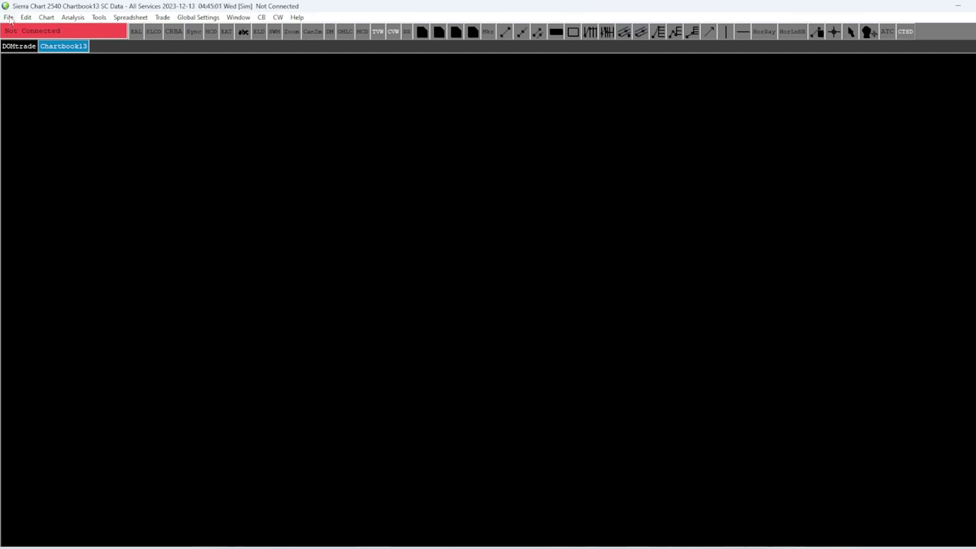
left_click(9, 17)
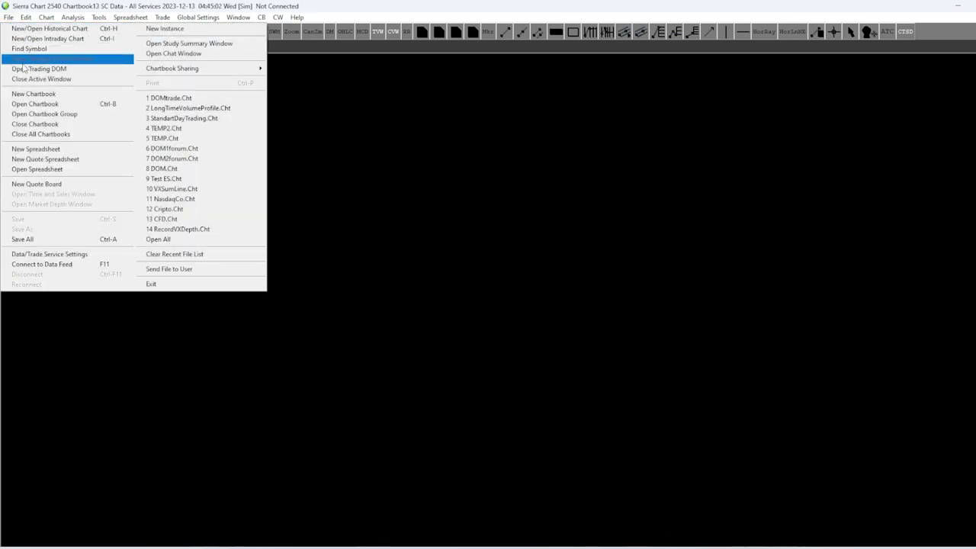
left_click(23, 71)
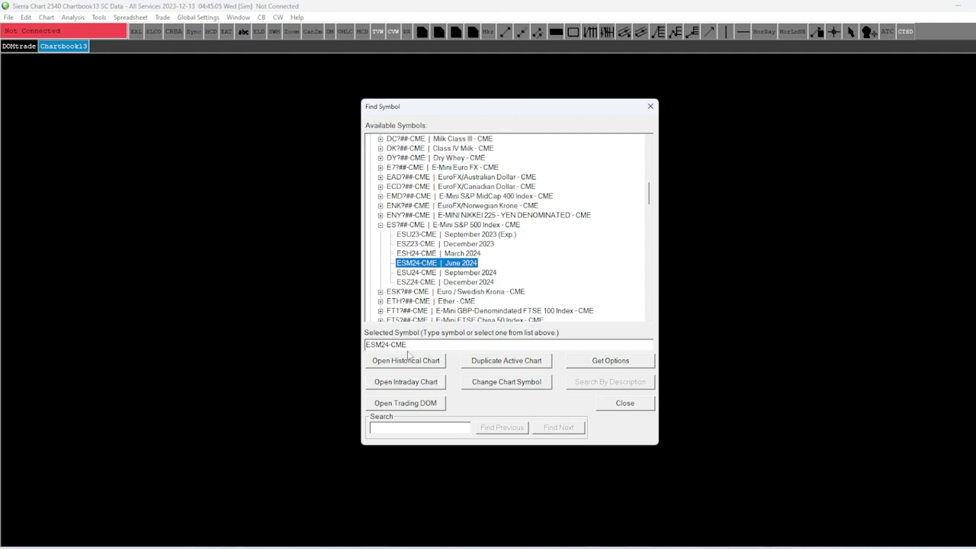
left_click_drag(384, 345, 386, 361)
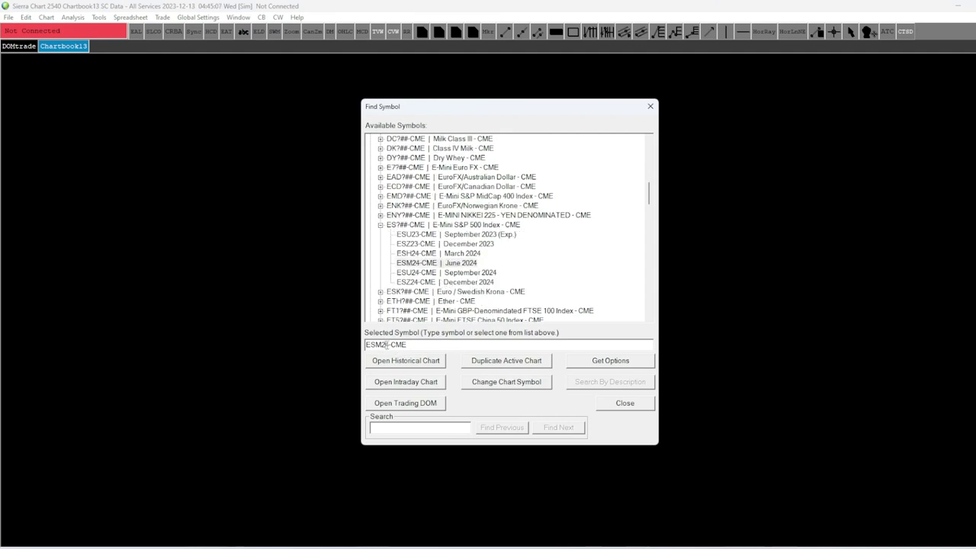
left_click(405, 403)
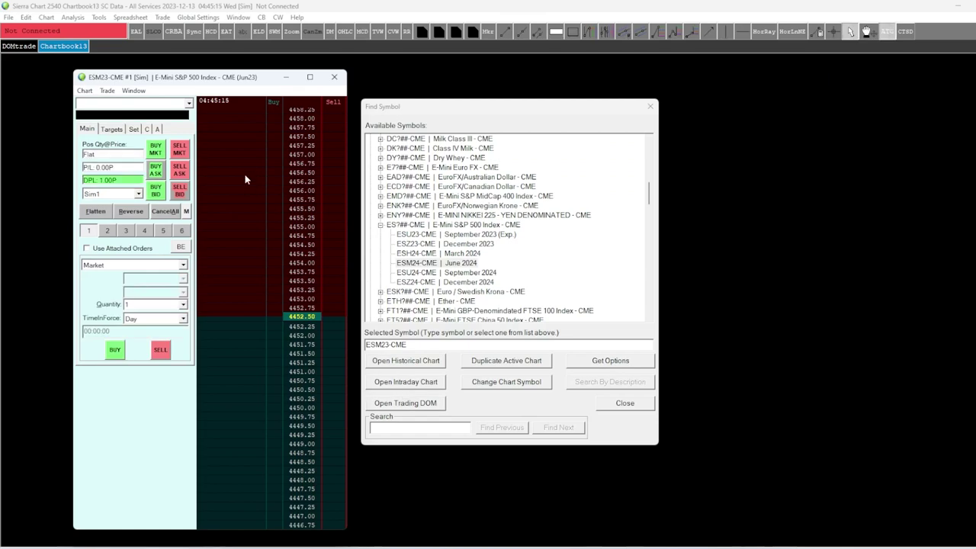
- Attach the DOM window inside the chartbook and hide its trade panel
left_click(134, 91)
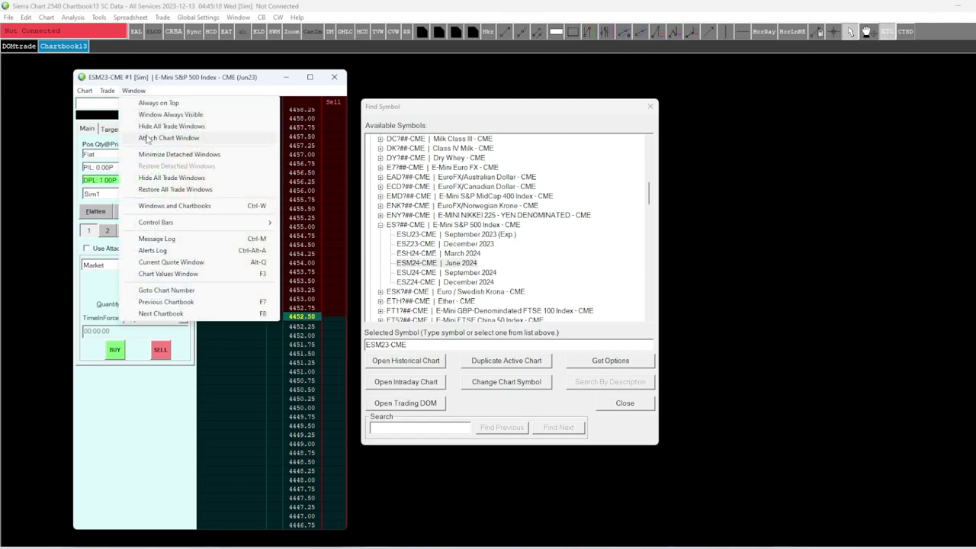
left_click(206, 126)
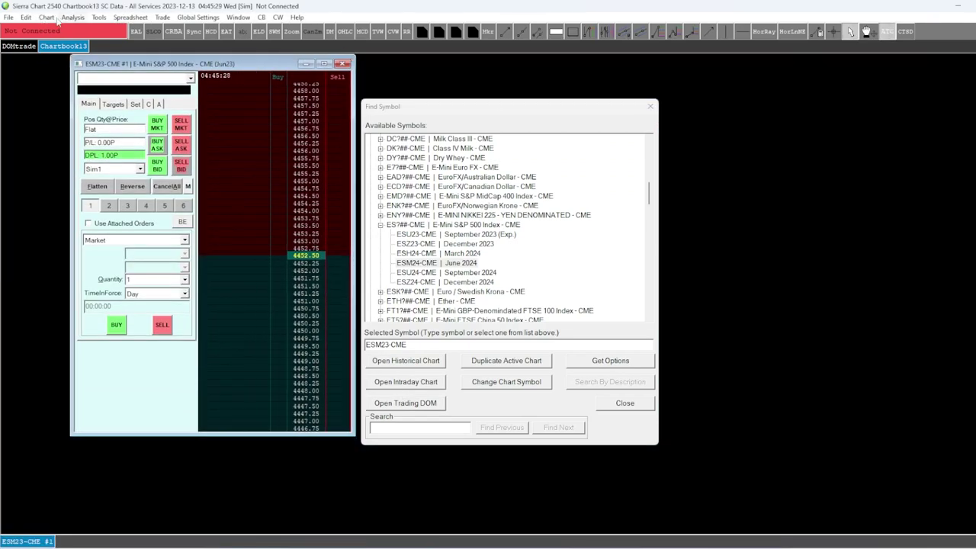
left_click(163, 17)
left_click(191, 73)
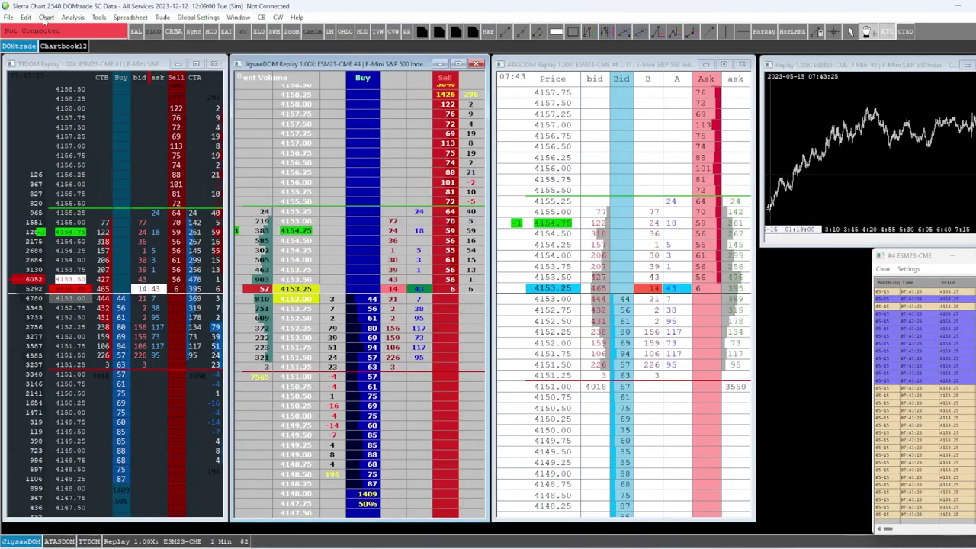
- Duplicate the current chart into Chartbook12.Cht
left_click(46, 17)
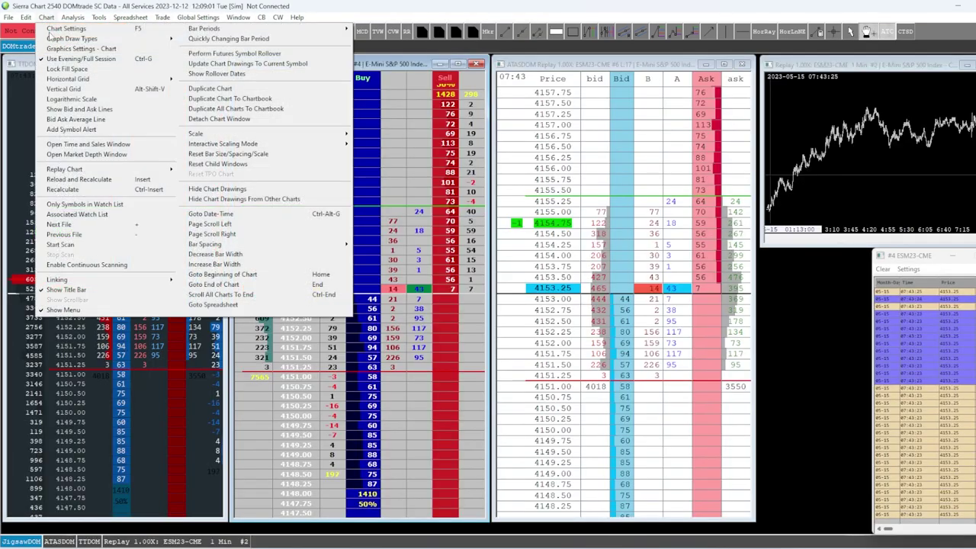
left_click(238, 98)
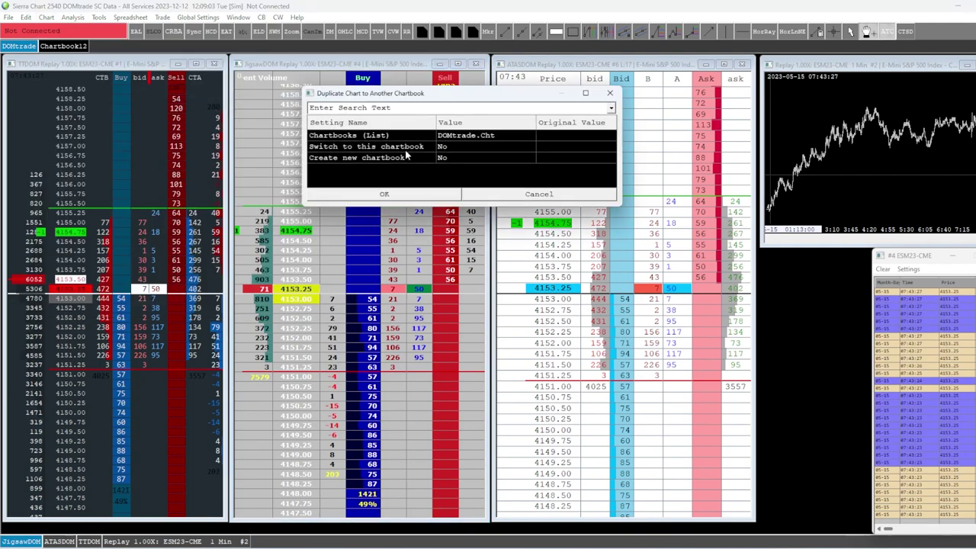
left_click(478, 135)
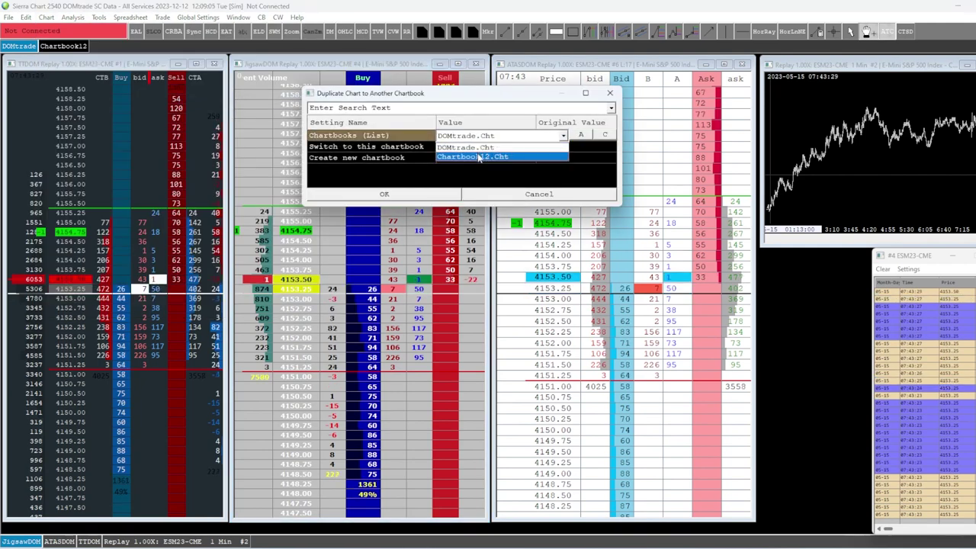
left_click(480, 157)
left_click(416, 195)
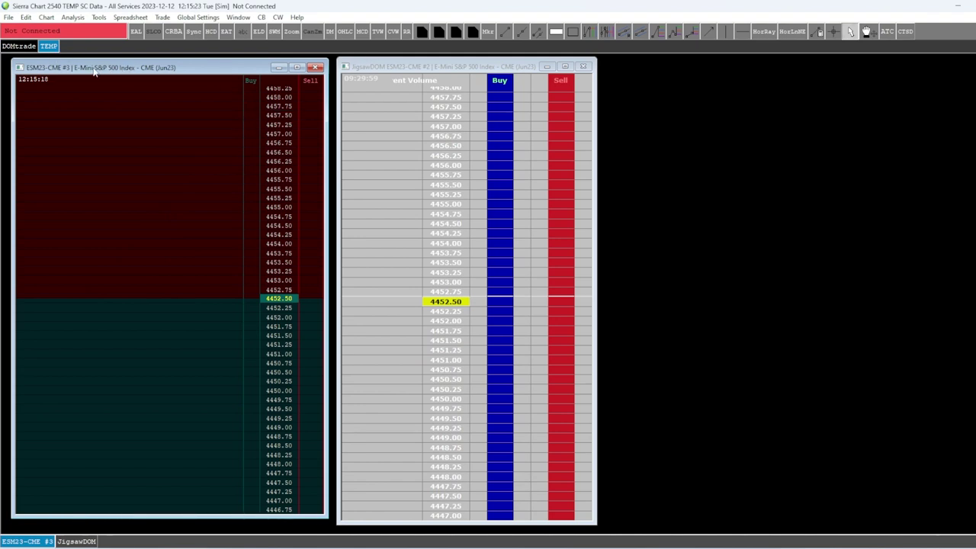
- Duplicate the JigsawDOM chart into Chartbook12.Cht as well
left_click(441, 71)
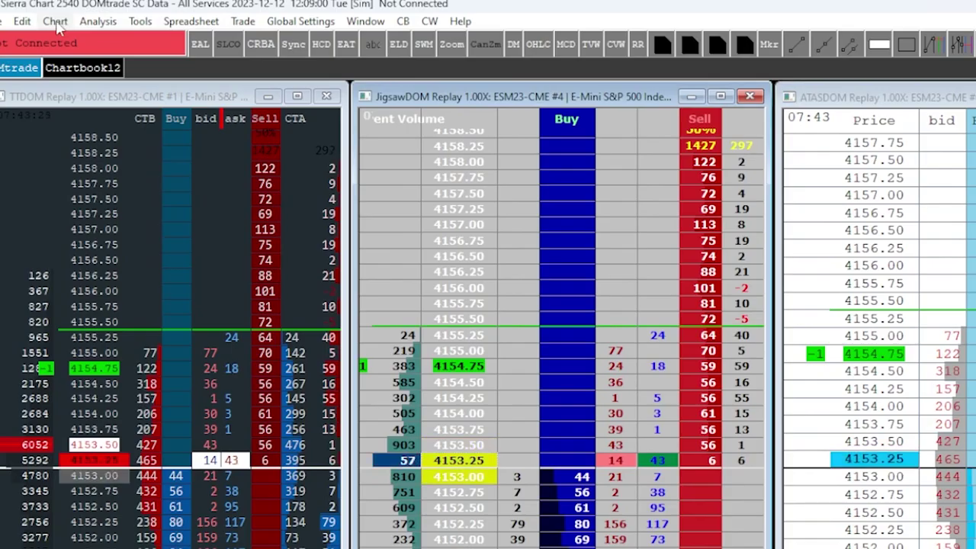
left_click(55, 21)
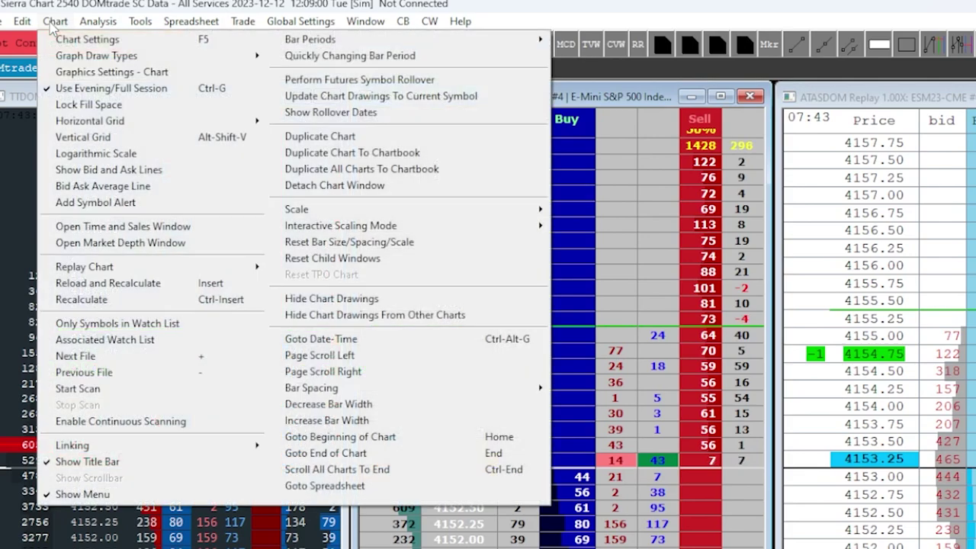
left_click(364, 153)
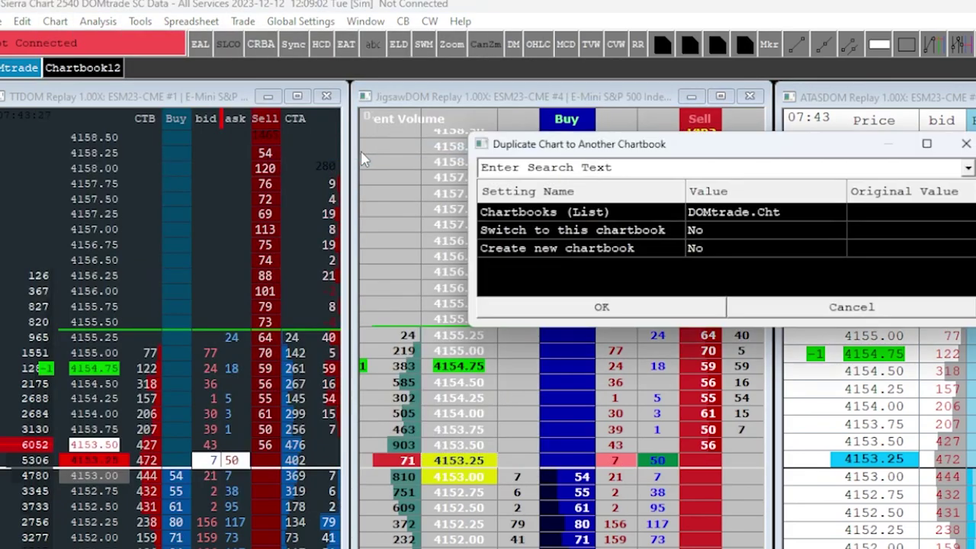
left_click(750, 214)
left_click(743, 246)
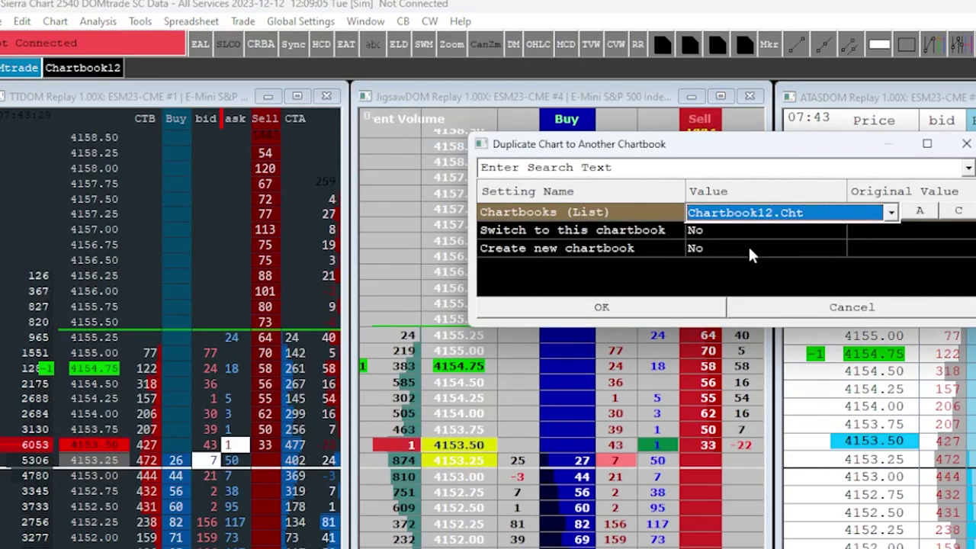
left_click(602, 307)
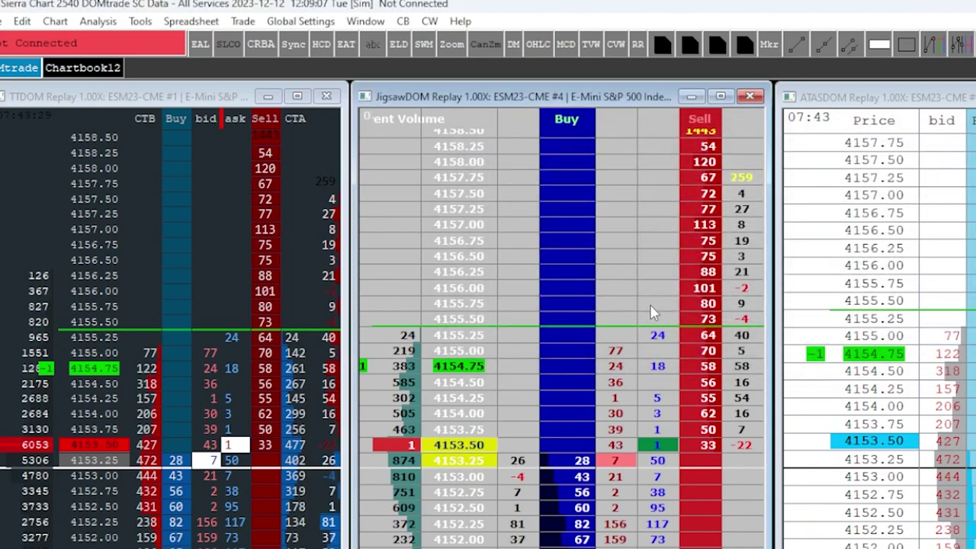
left_click(11, 24)
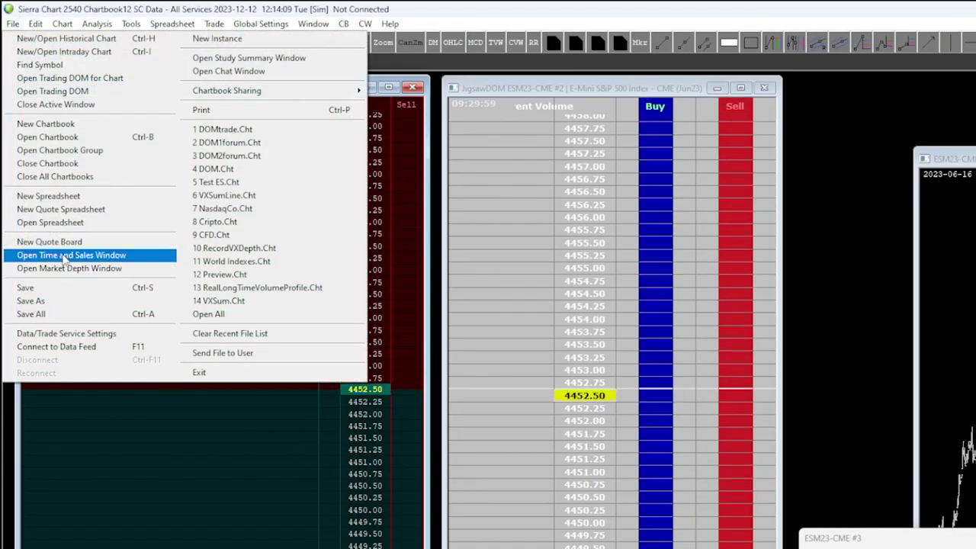
- Open Save As and change the chartbook file name from Chartbook12 to TEMP.Cht
left_click(32, 300)
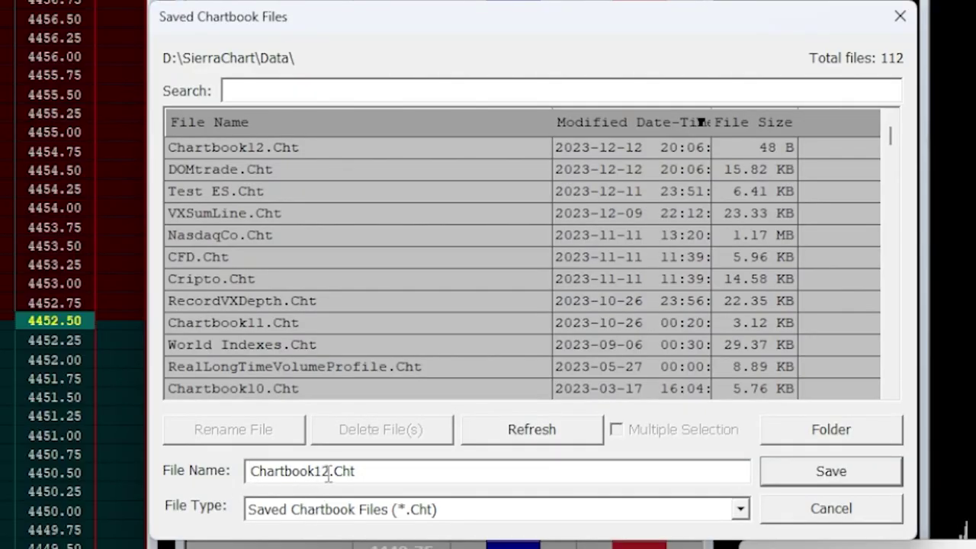
left_click_drag(329, 473, 186, 480)
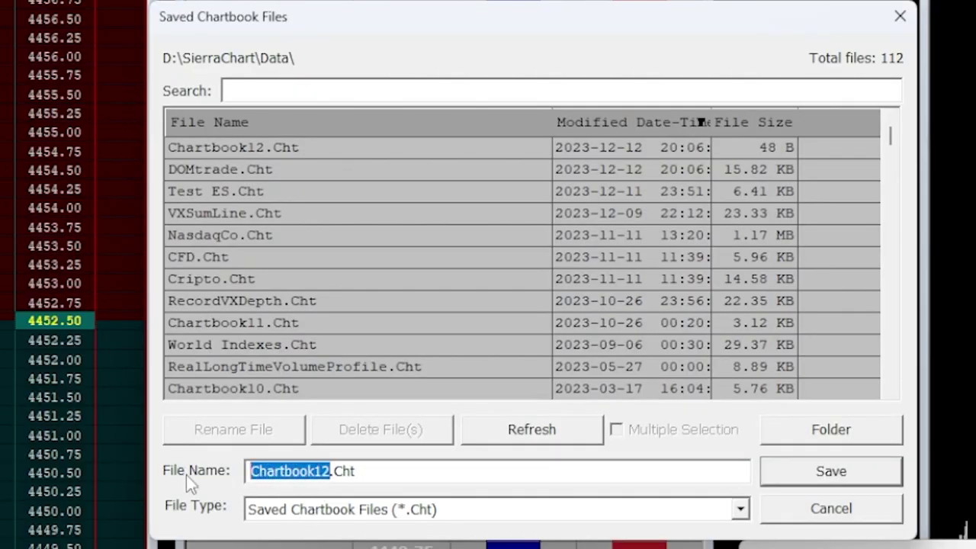
type("TEMP")
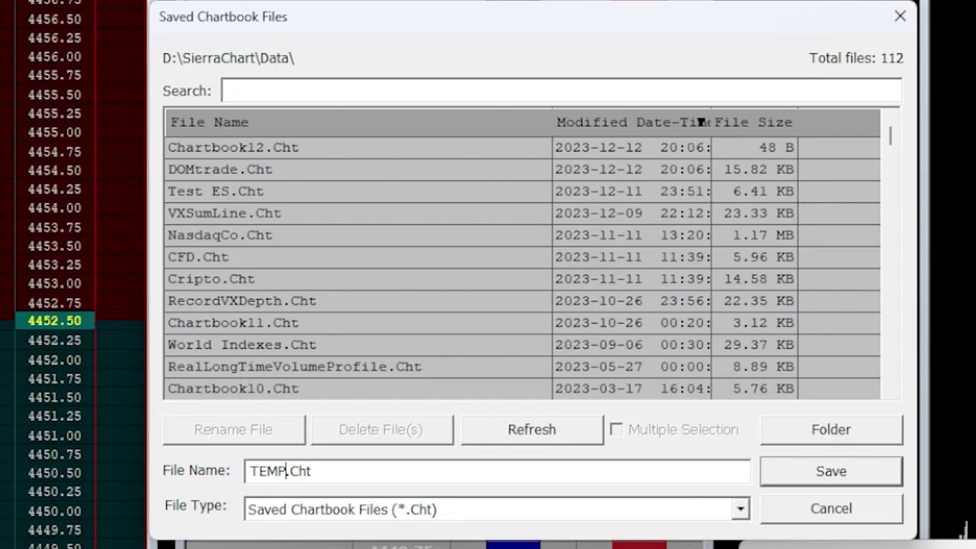
- Save the chartbook as TEMP and set the chart's Title Bar Name to 'TestSetting DOM'
left_click(779, 471)
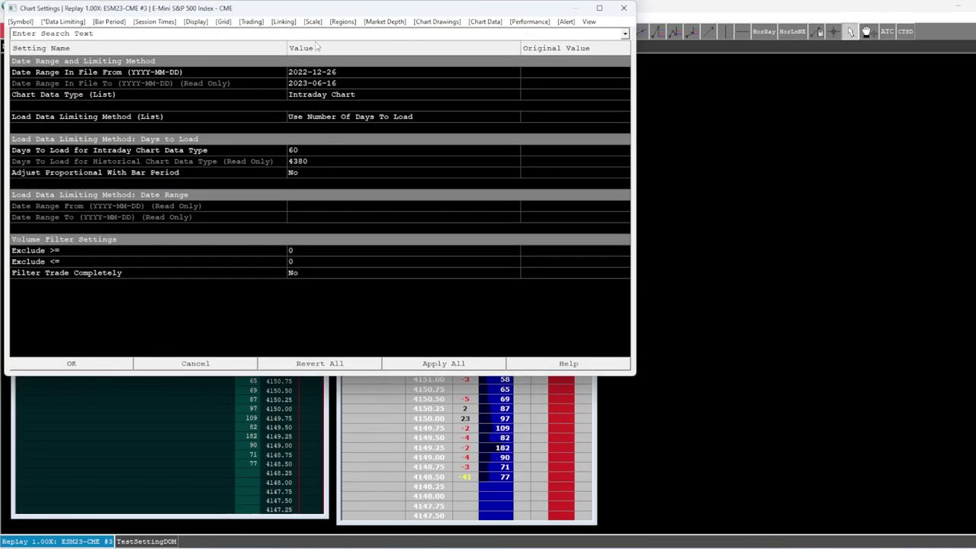
left_click(197, 23)
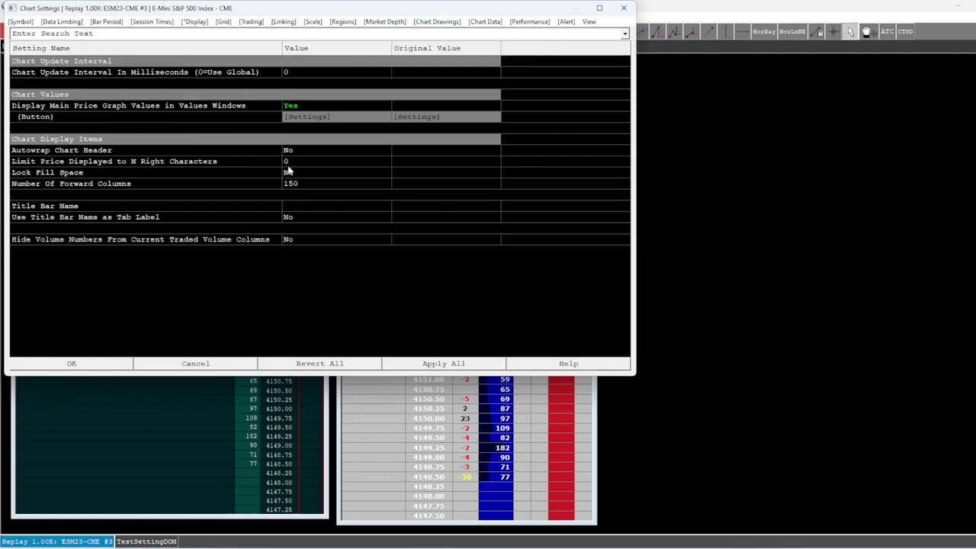
left_click(312, 205)
type("TestSetting DOM")
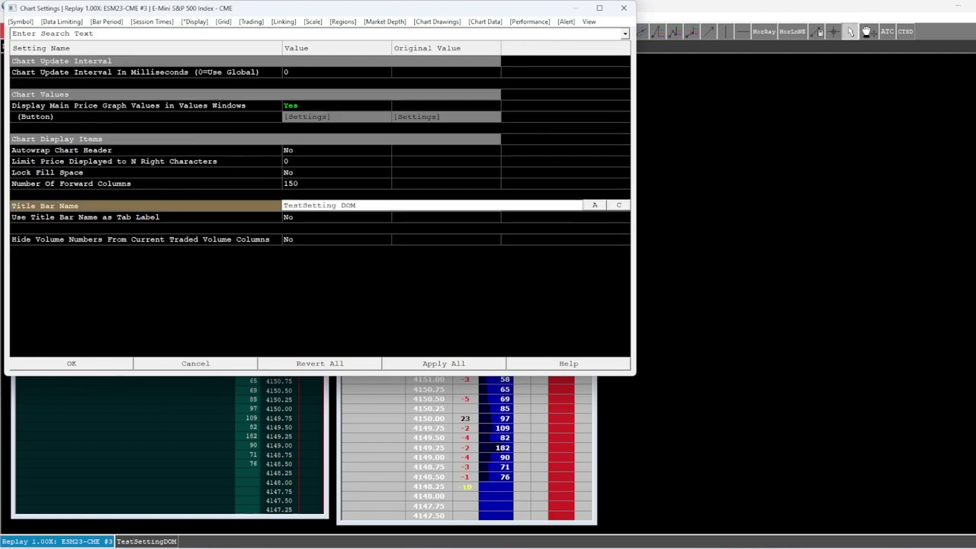
key("Return")
left_click(164, 18)
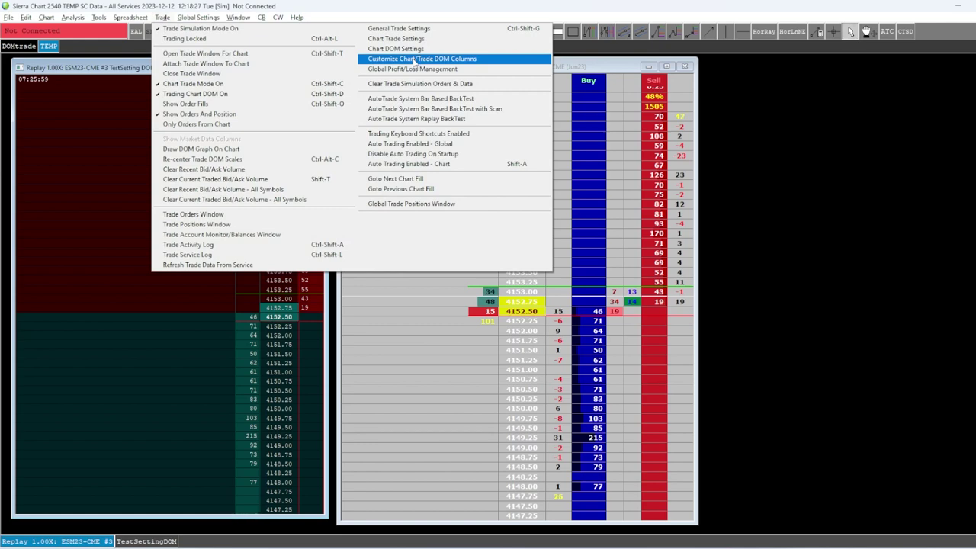
- Add Recent Bid Volume and Recent Ask Volume columns to the DOM and move Price to first position
left_click(414, 60)
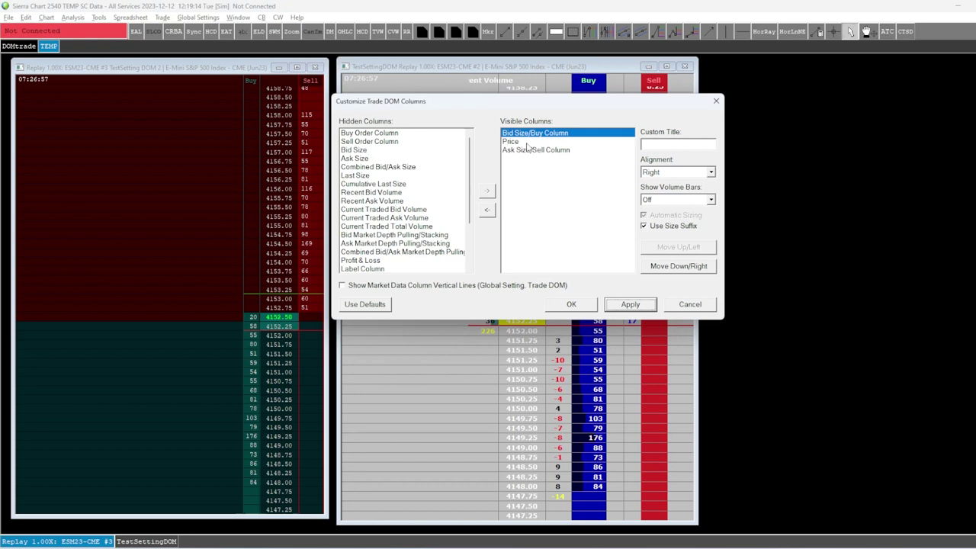
left_click(526, 142)
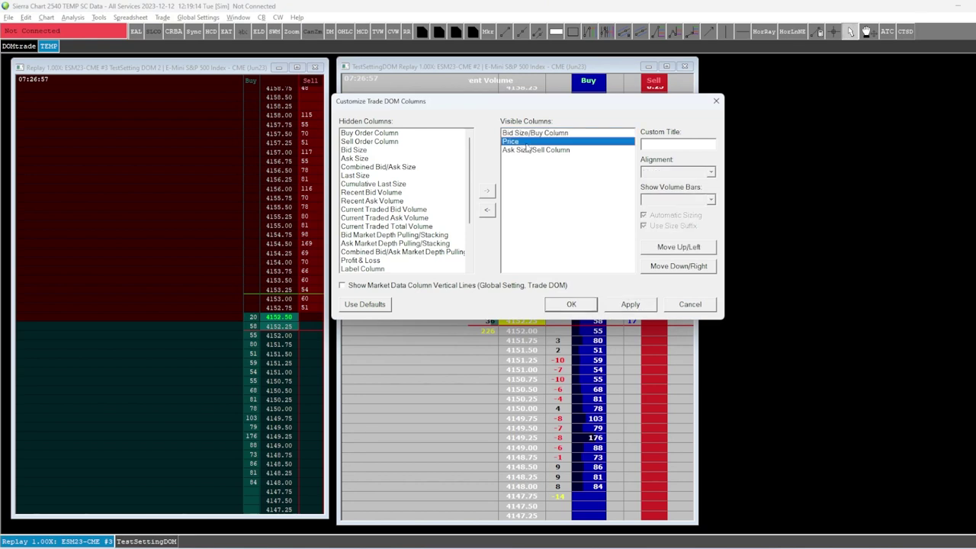
scroll(381, 174, "down", 1)
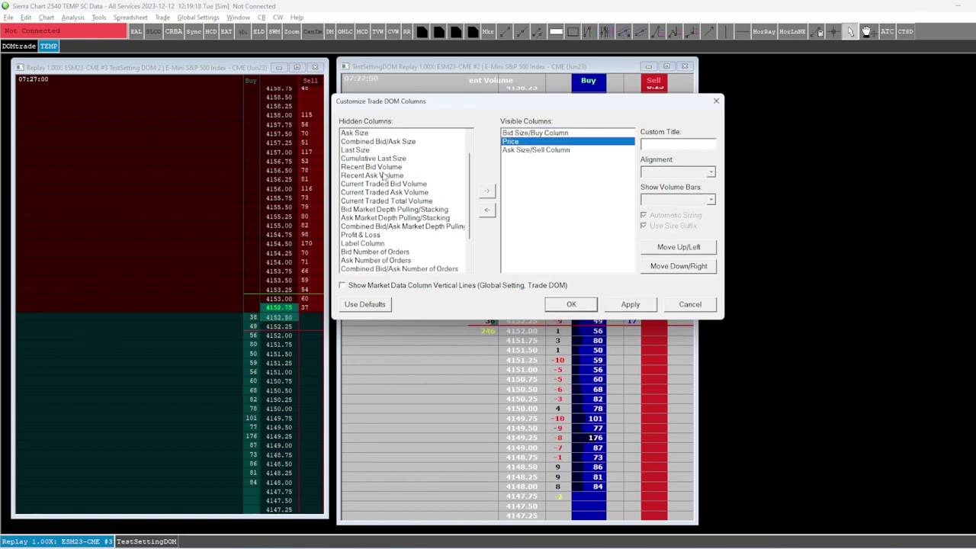
left_click(383, 167)
left_click(487, 191)
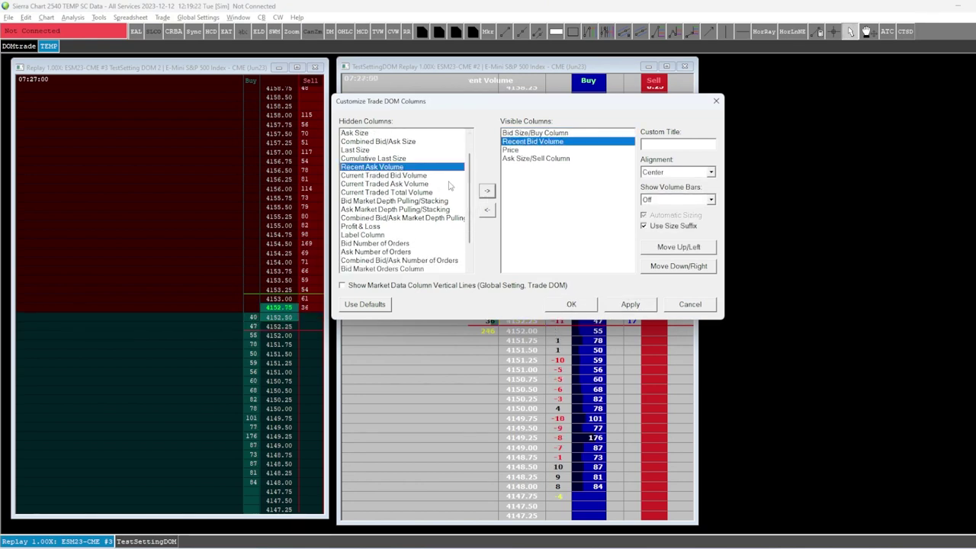
left_click(487, 190)
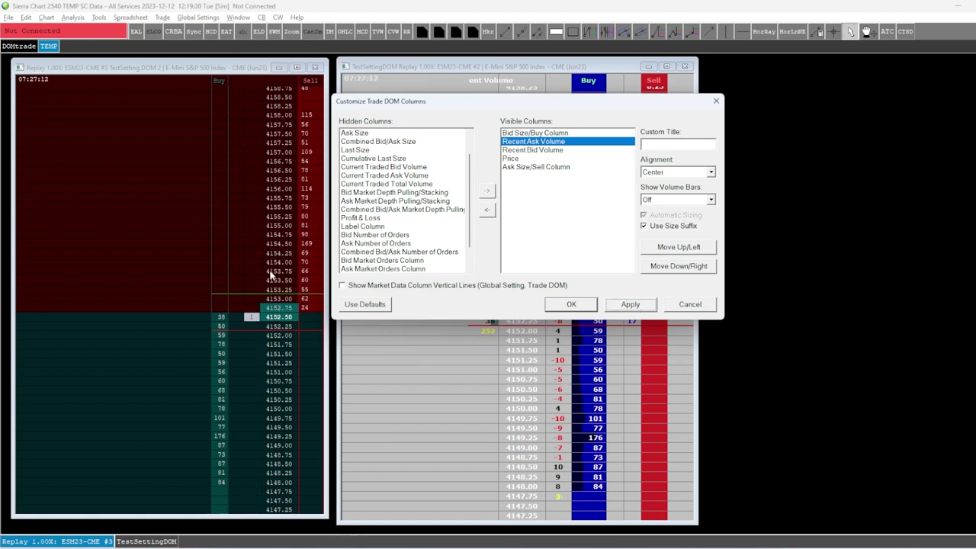
left_click(526, 157)
left_click(678, 249)
left_click(679, 248)
left_click(678, 248)
left_click(637, 307)
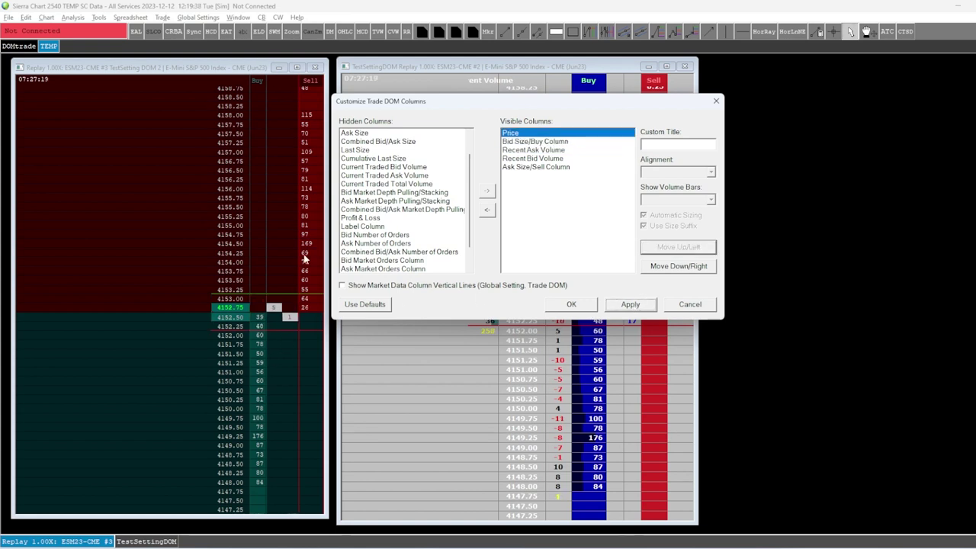
- Add the Combined Bid/Ask Market Depth Pulling/Stacking and Current Traded Total Volume columns
left_click(386, 210)
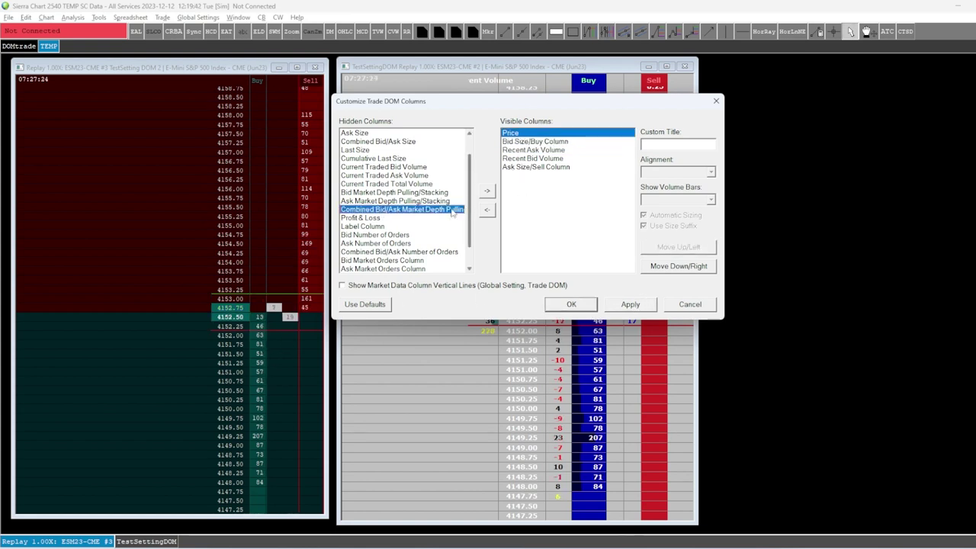
left_click(486, 191)
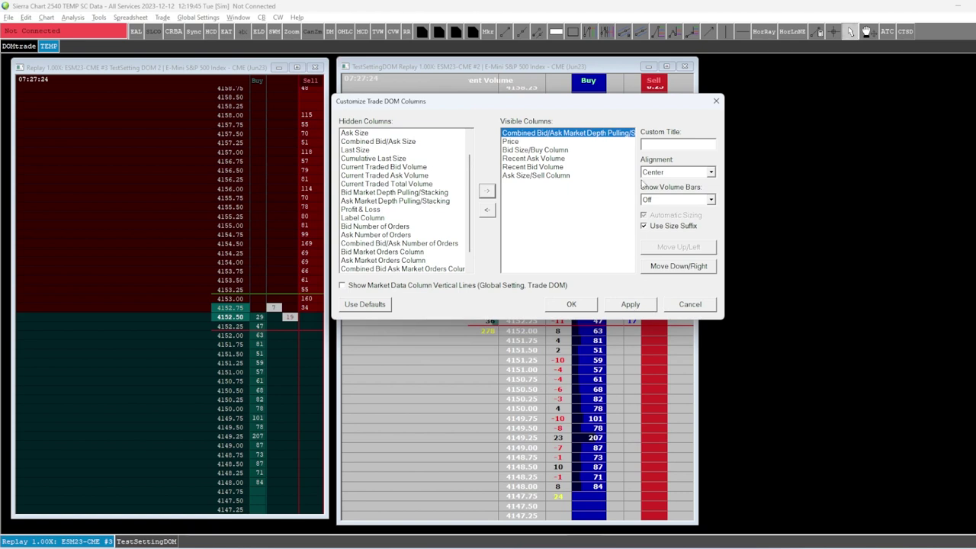
left_click(630, 304)
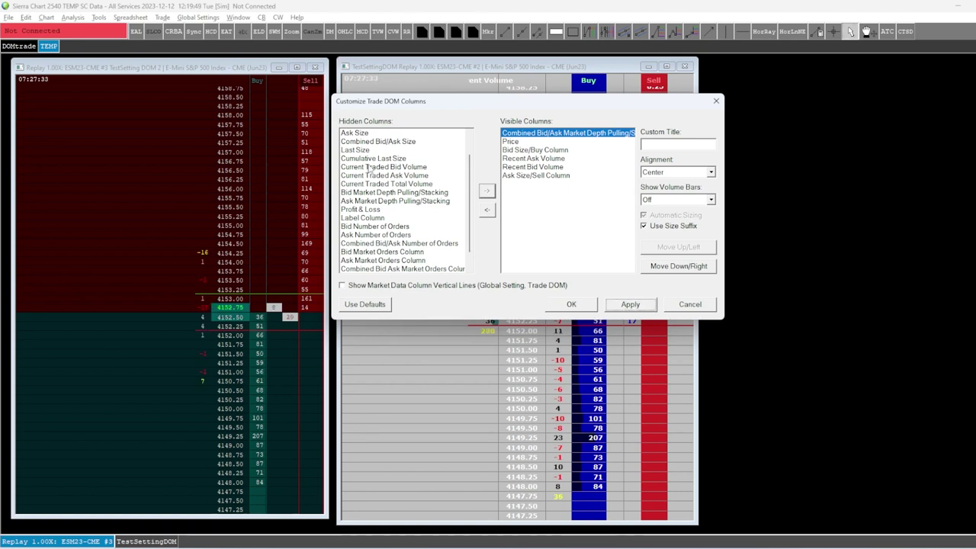
left_click(408, 185)
left_click(486, 190)
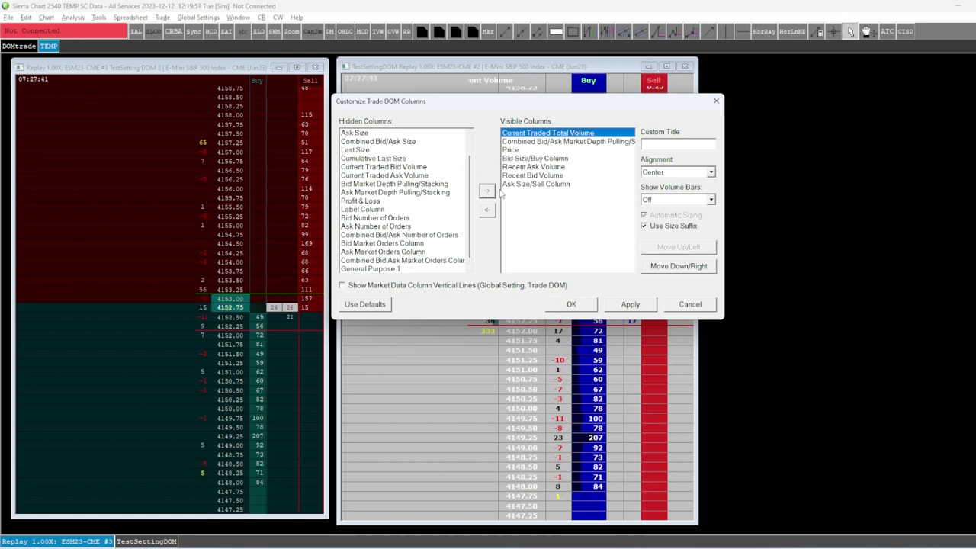
- Place Current Traded Total Volume after the pulling/stacking column and set its volume bars to Auto
left_click(670, 267)
left_click(629, 305)
left_click(677, 199)
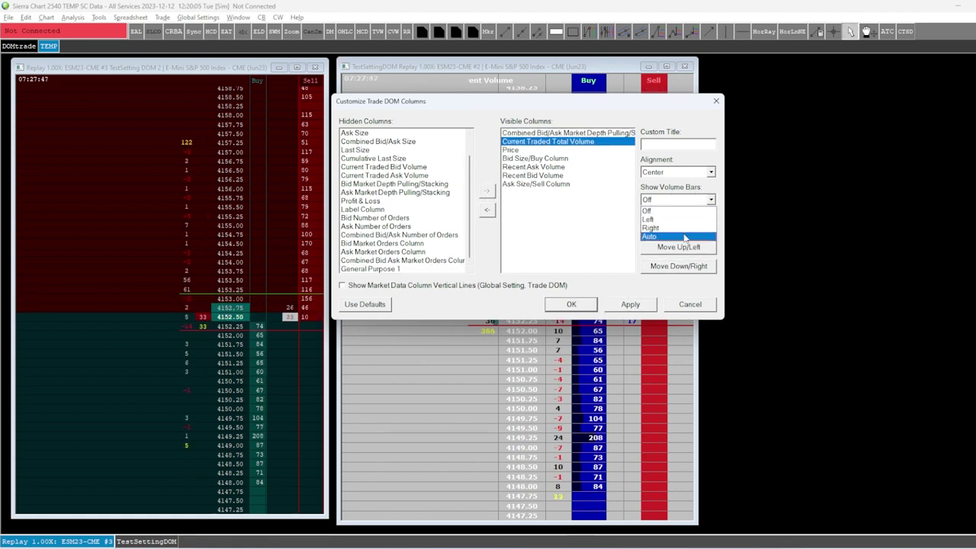
left_click(683, 235)
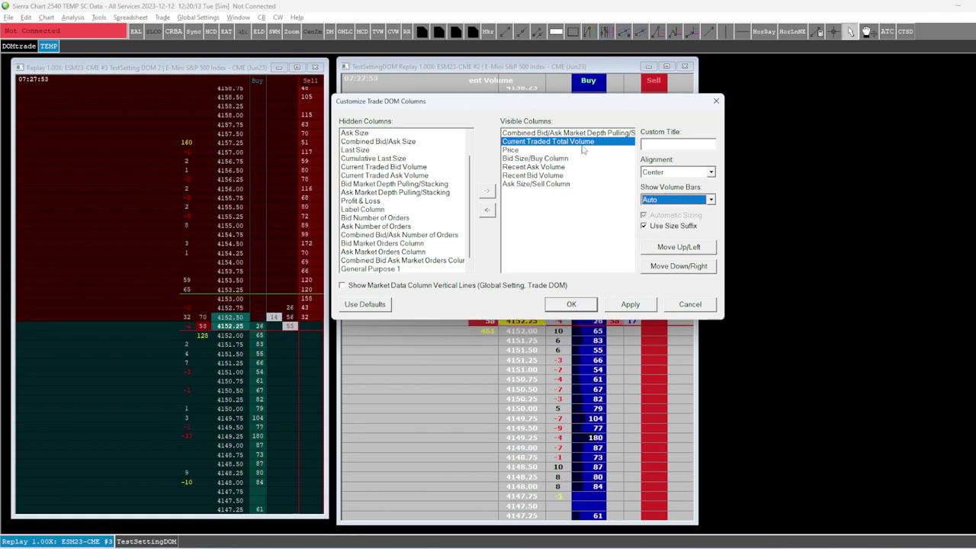
- Set Ask Size/Sell Column volume bars to Auto, leaving Bid Size off, then apply and close
left_click(520, 153)
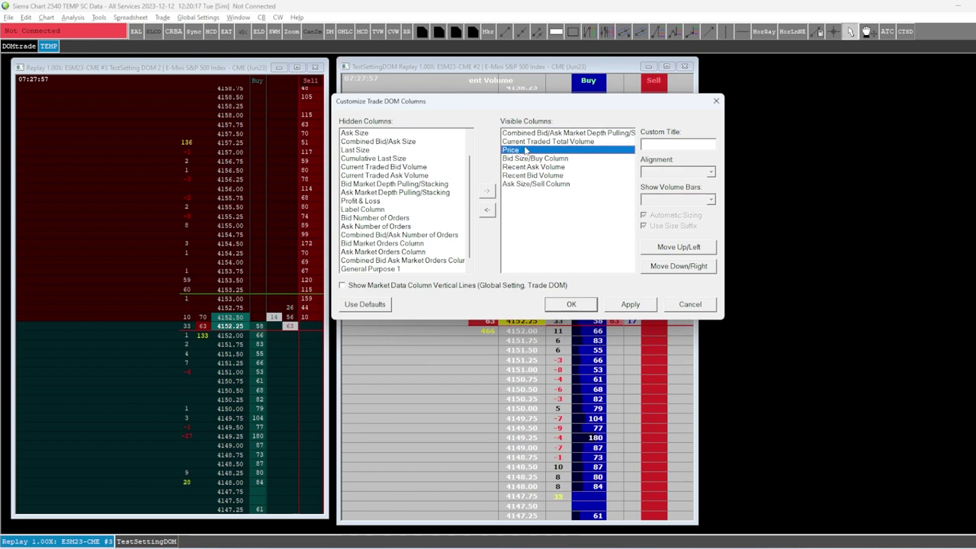
left_click(527, 143)
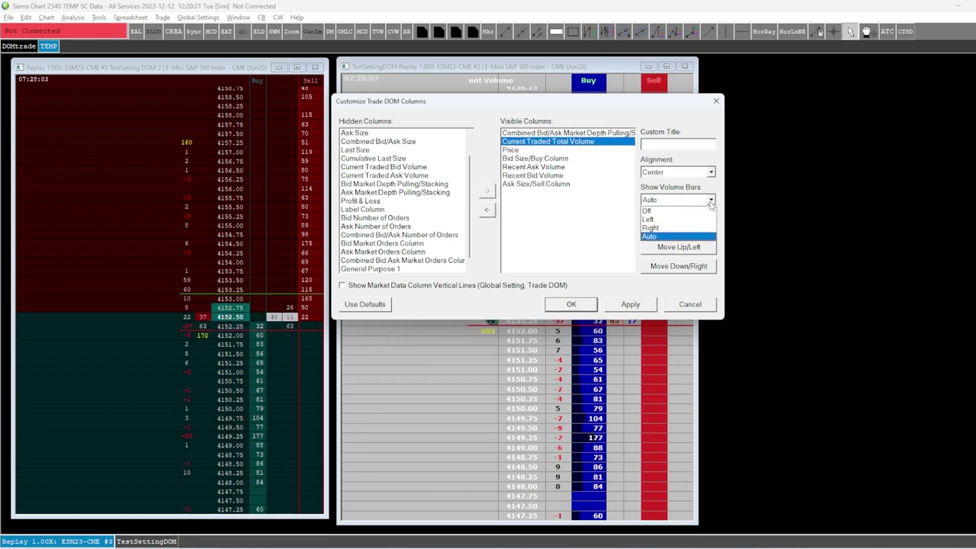
left_click(546, 158)
left_click(711, 199)
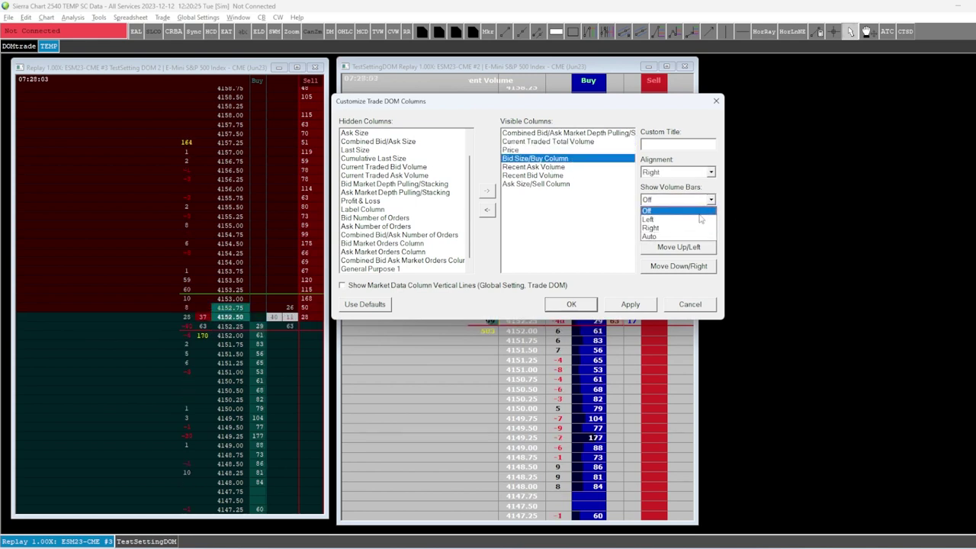
left_click(710, 199)
left_click(534, 167)
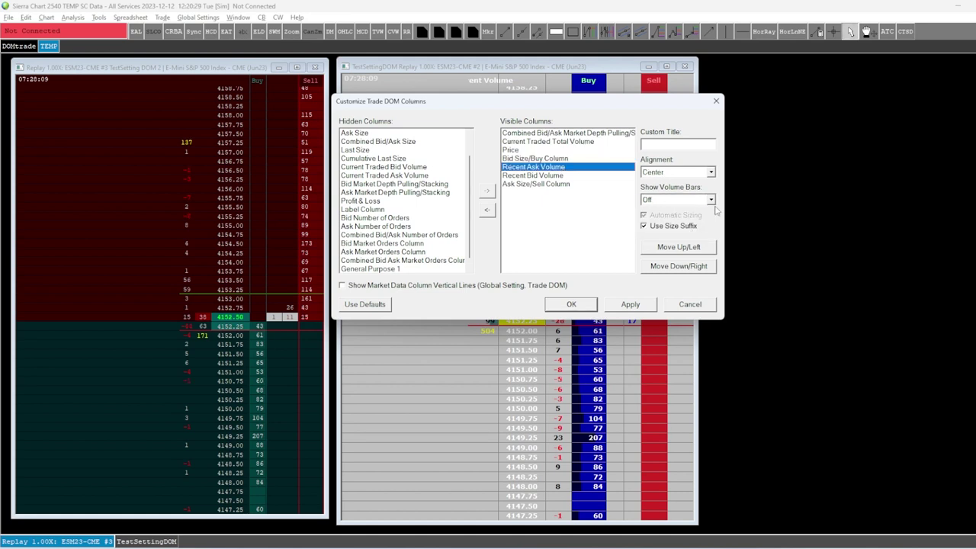
left_click(570, 184)
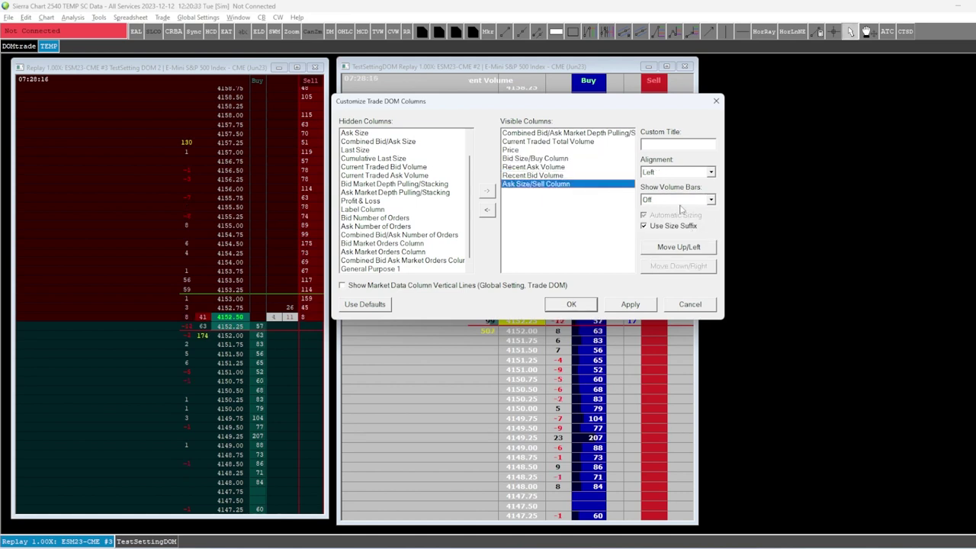
left_click(710, 199)
left_click(691, 237)
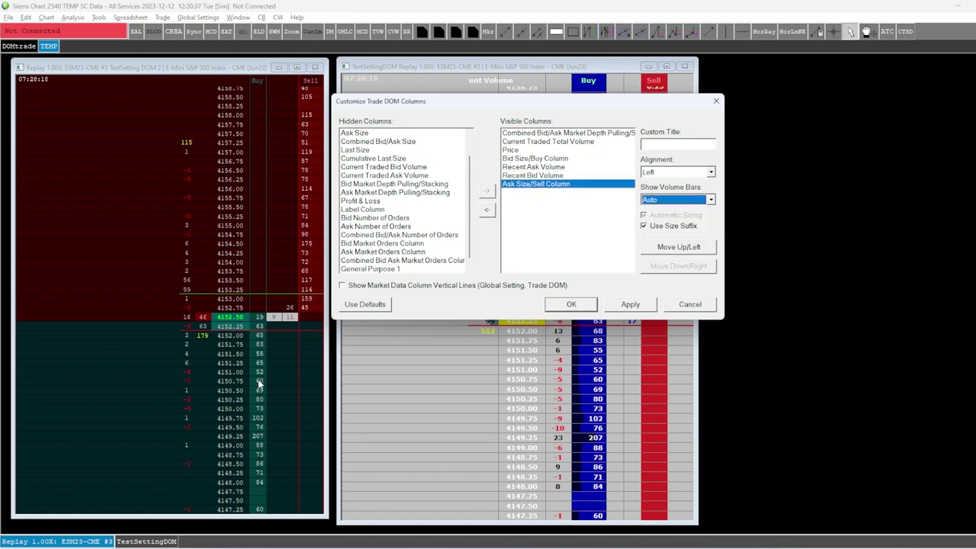
left_click(632, 303)
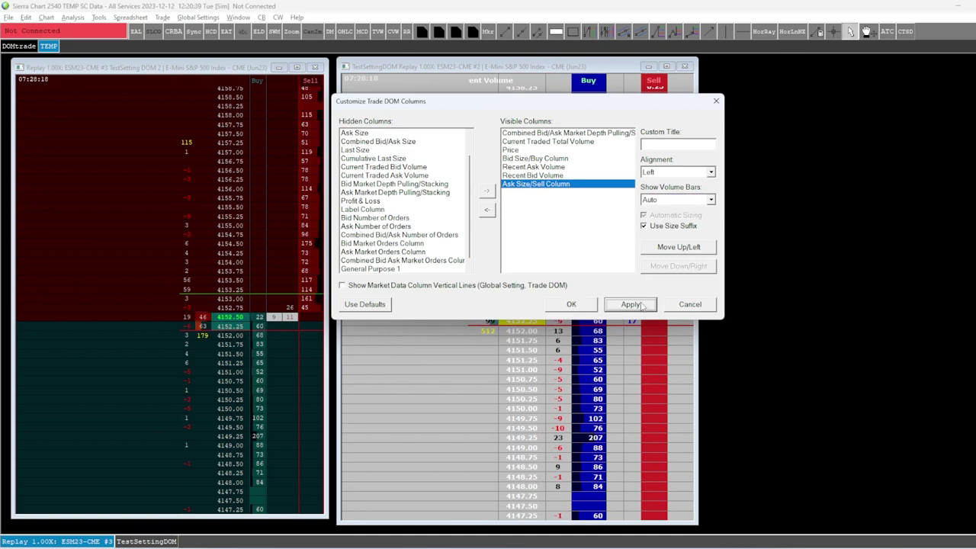
left_click(571, 305)
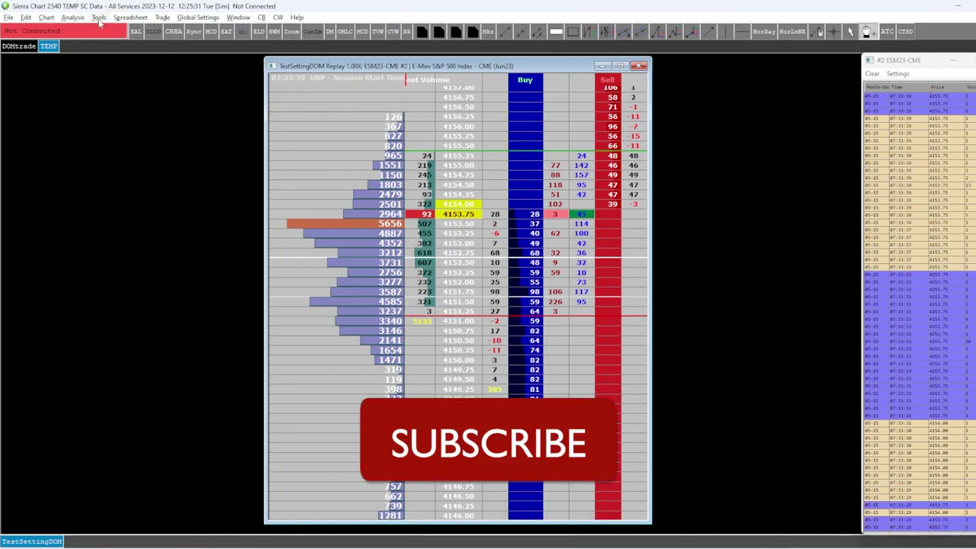
- Open the Chart menu over the TestSettingDOM ladder
left_click(46, 17)
mouse_move(57, 42)
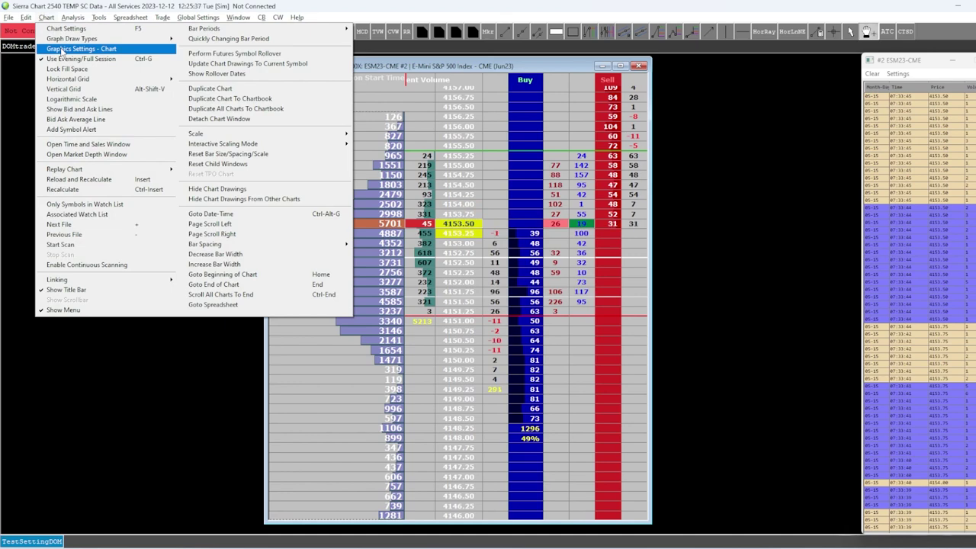
- Open the chart Graphics Settings beside the DOM and review Trade DOM background, grid and rollover line colours
left_click(62, 48)
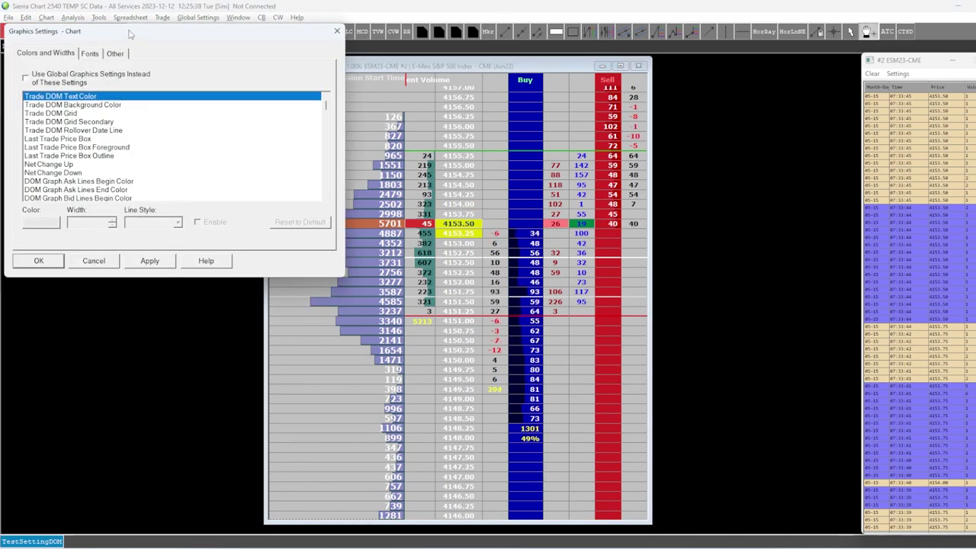
left_click_drag(129, 34, 760, 224)
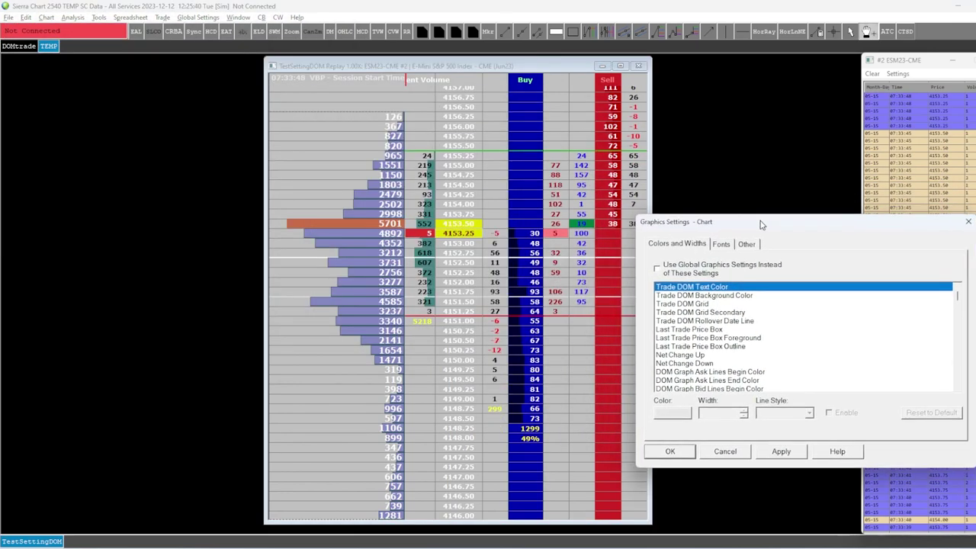
left_click(711, 297)
left_click(710, 304)
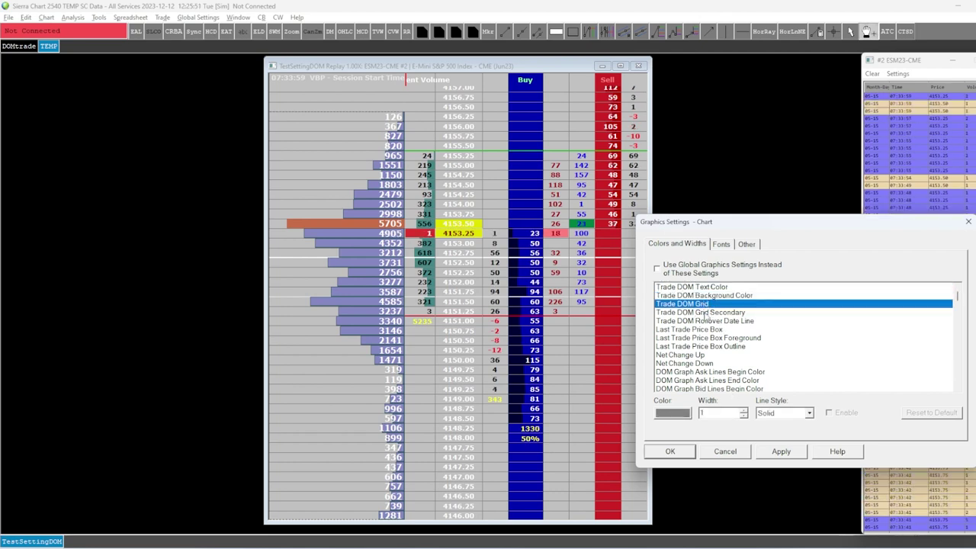
left_click(708, 312)
left_click(706, 320)
- Review Last Trade Price Box, Net Change Up/Down and DOM Graph Ask Lines colours, then view the font list
left_click(704, 330)
left_click(703, 339)
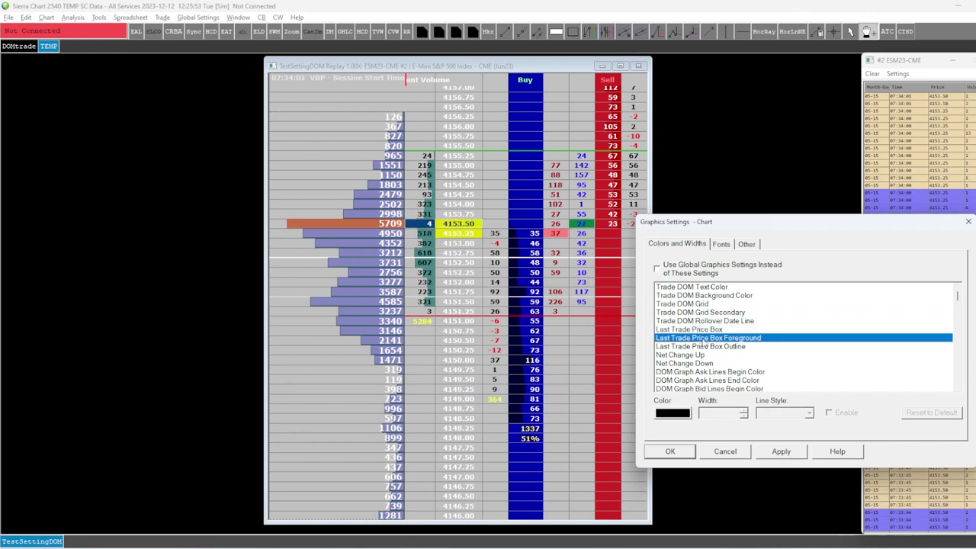
left_click(701, 347)
left_click(700, 355)
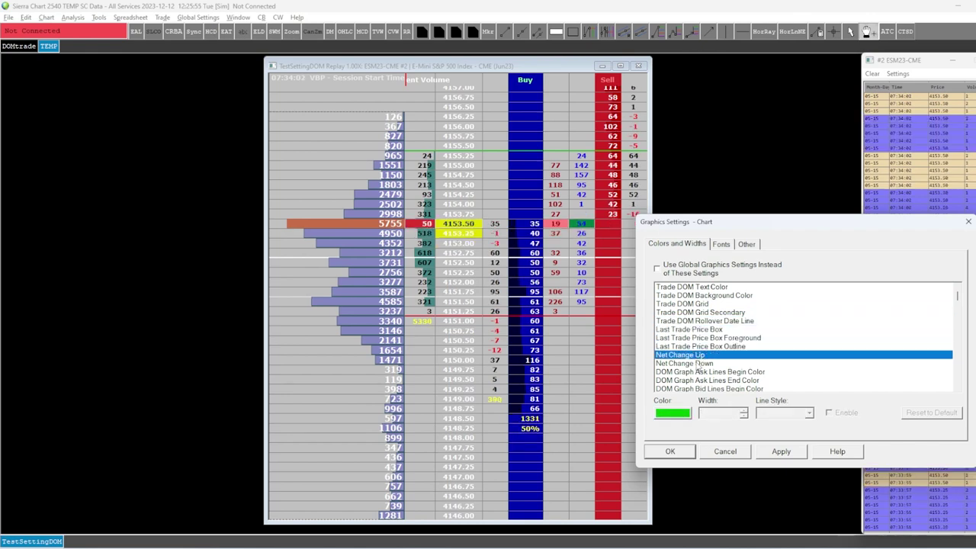
left_click(699, 363)
left_click(697, 372)
scroll(697, 387, "down", 12)
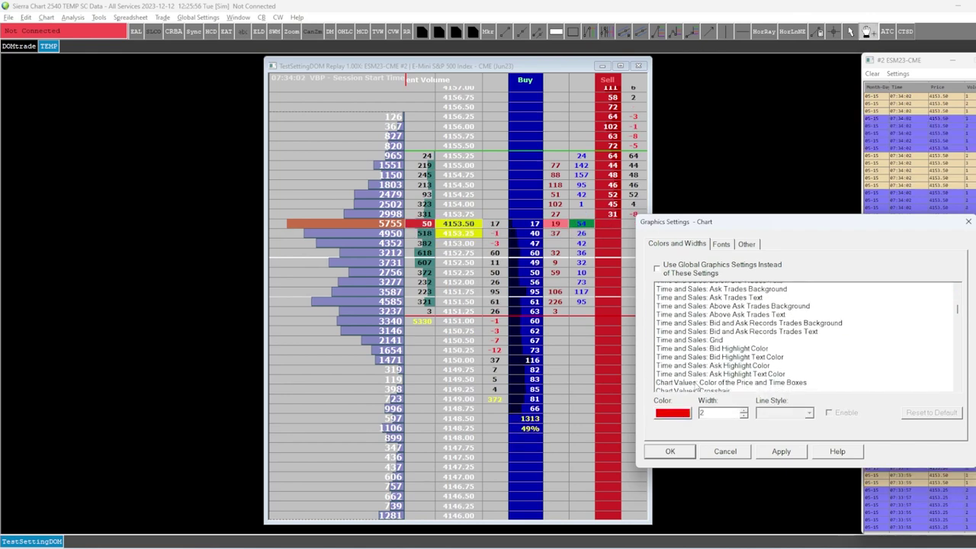
scroll(696, 387, "down", 3)
left_click(721, 244)
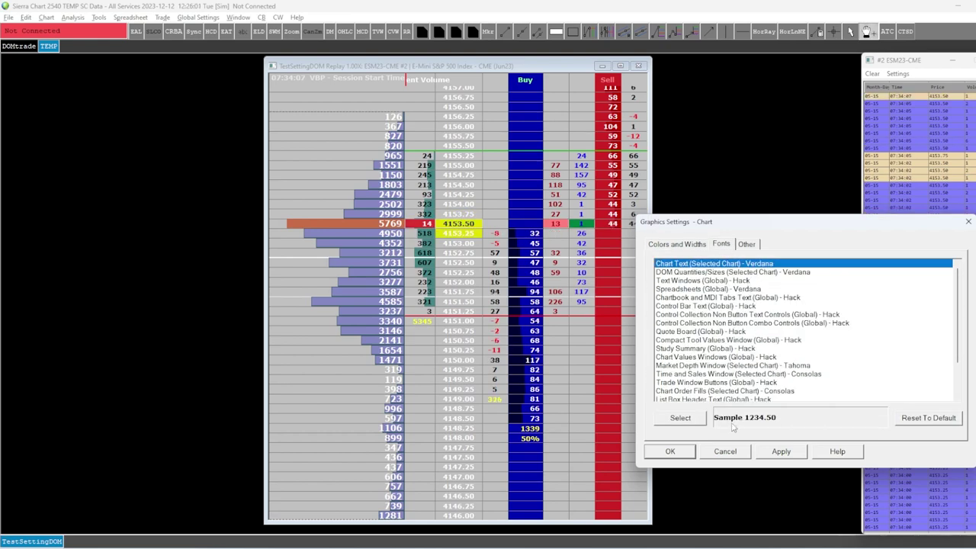
- Set Chart Text to bold Verdana size 16 and apply it to the DOM
left_click(680, 418)
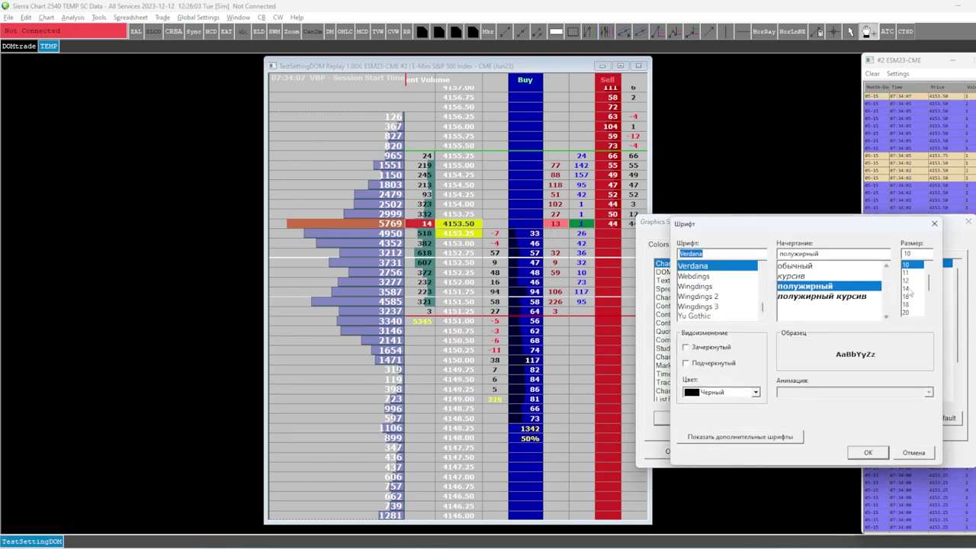
left_click(867, 453)
left_click(781, 451)
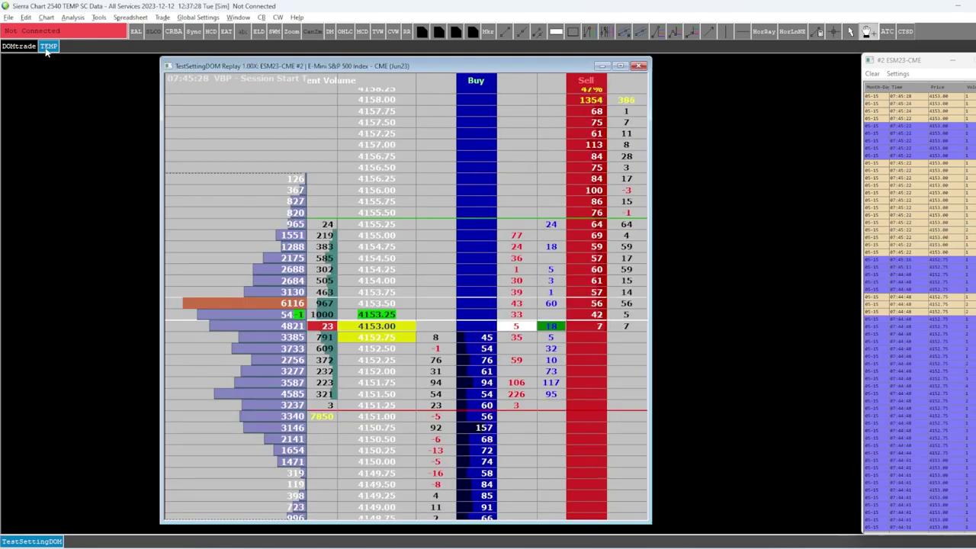
- Create a new chartbook and duplicate the TestSettingDOM chart into Chartbook13, then view it there
left_click(9, 17)
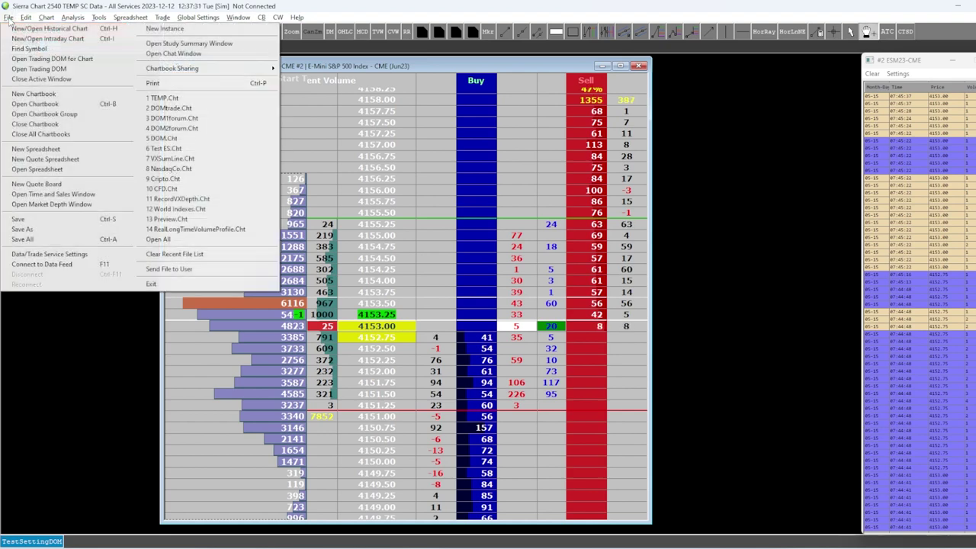
left_click(34, 93)
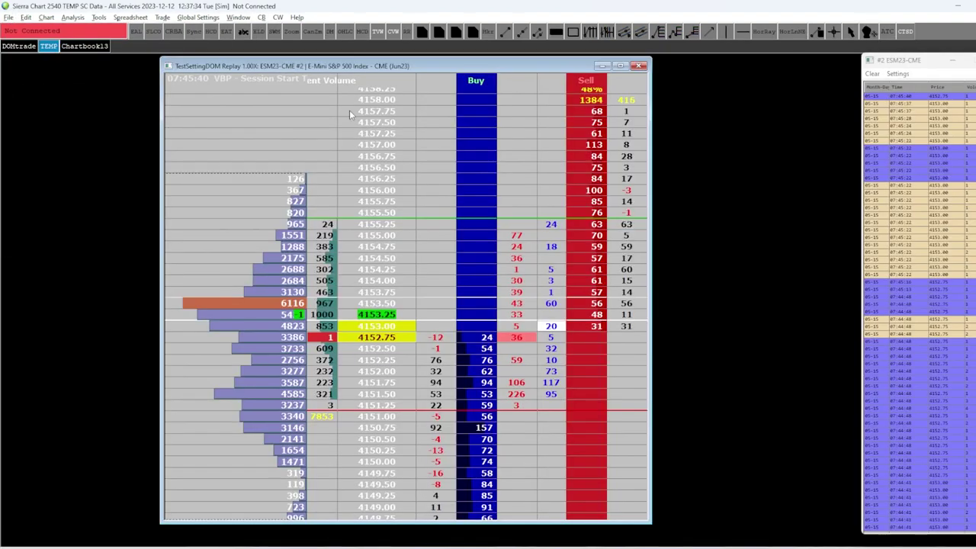
left_click(371, 67)
left_click(47, 17)
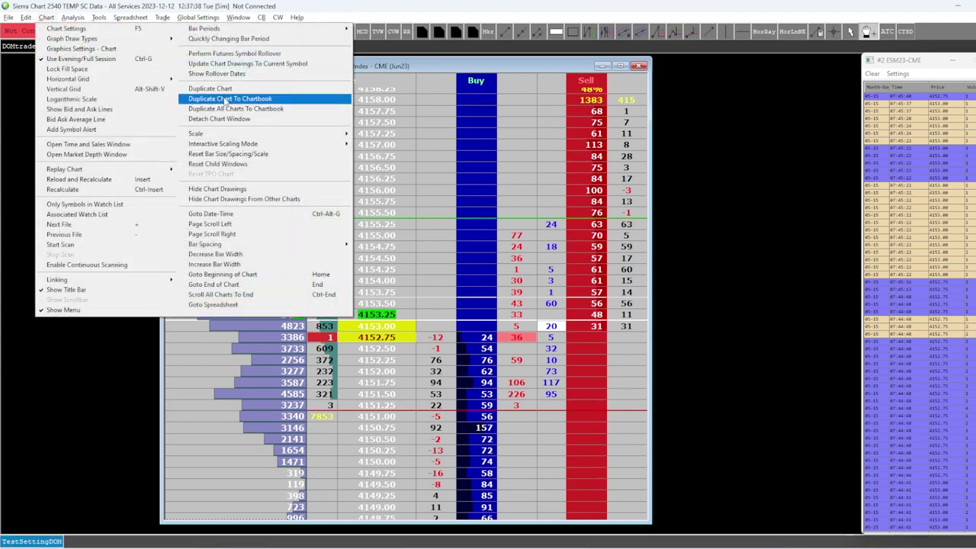
left_click(228, 98)
left_click(478, 136)
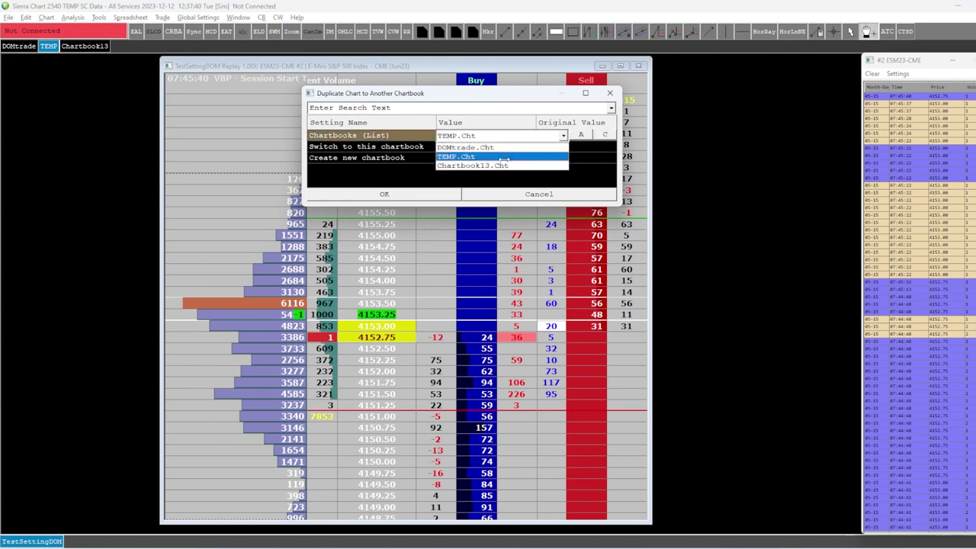
left_click(488, 156)
left_click(385, 194)
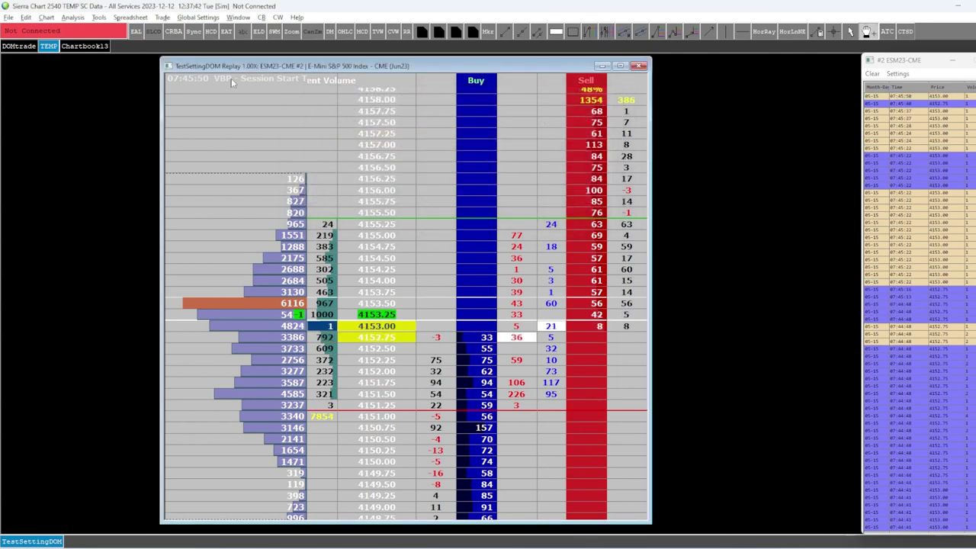
left_click(104, 48)
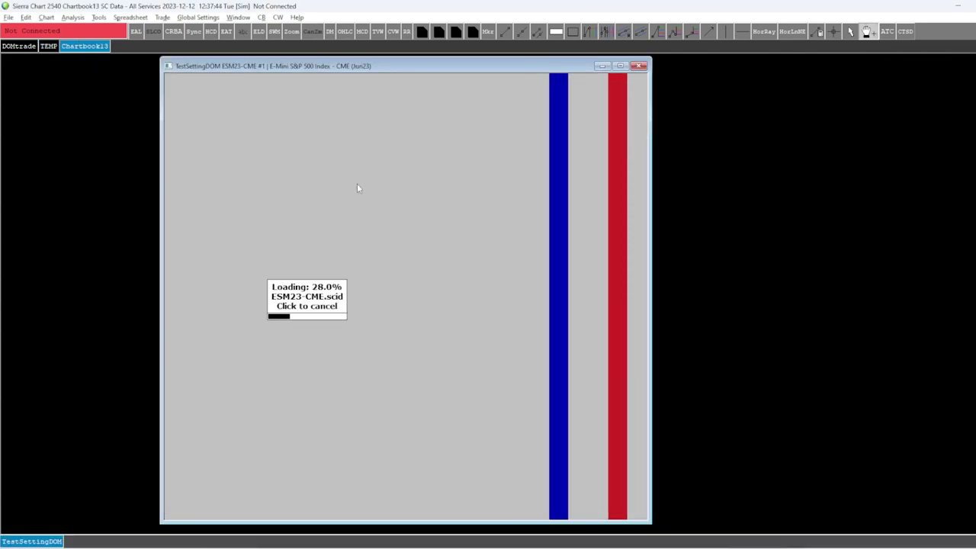
- Browse the symbol finder from Chart Settings, then cancel, leaving the symbol as ESM23-CME
key("F5")
left_click(23, 22)
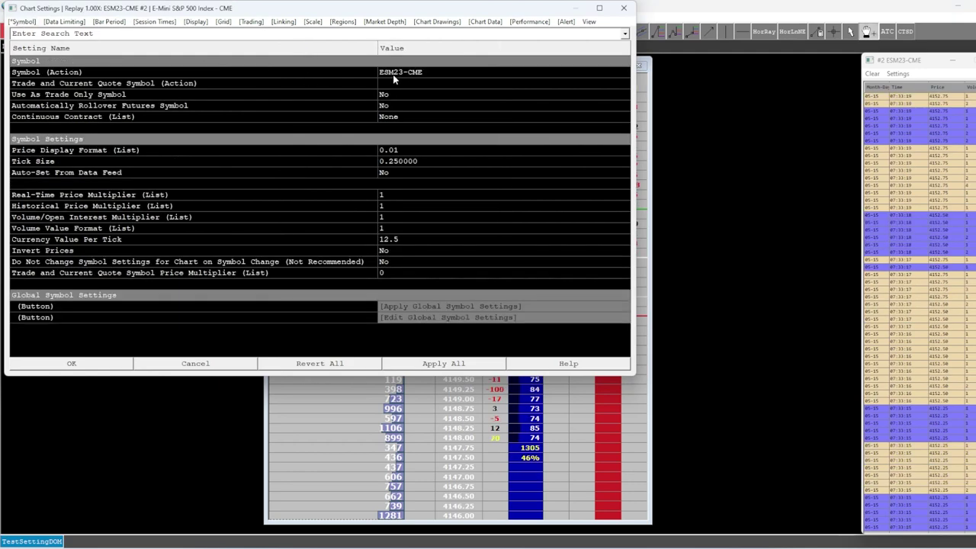
left_click(442, 71)
left_click(557, 71)
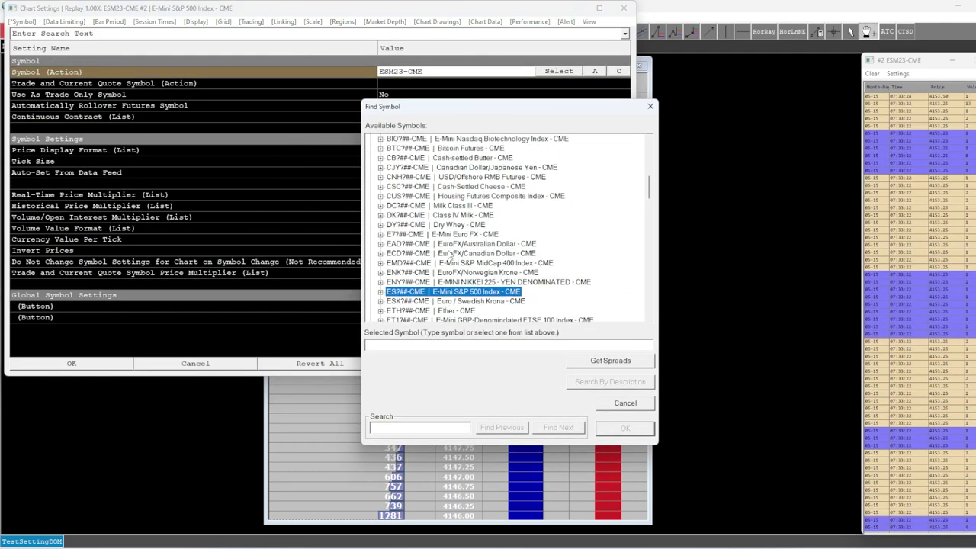
scroll(450, 254, "up", 10)
key("F5")
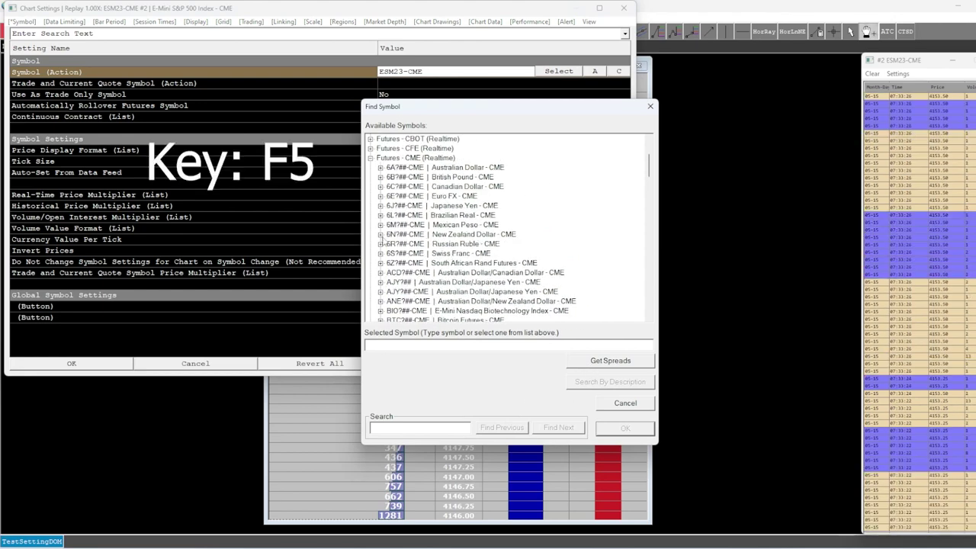
left_click(625, 402)
left_click(71, 363)
left_click(46, 17)
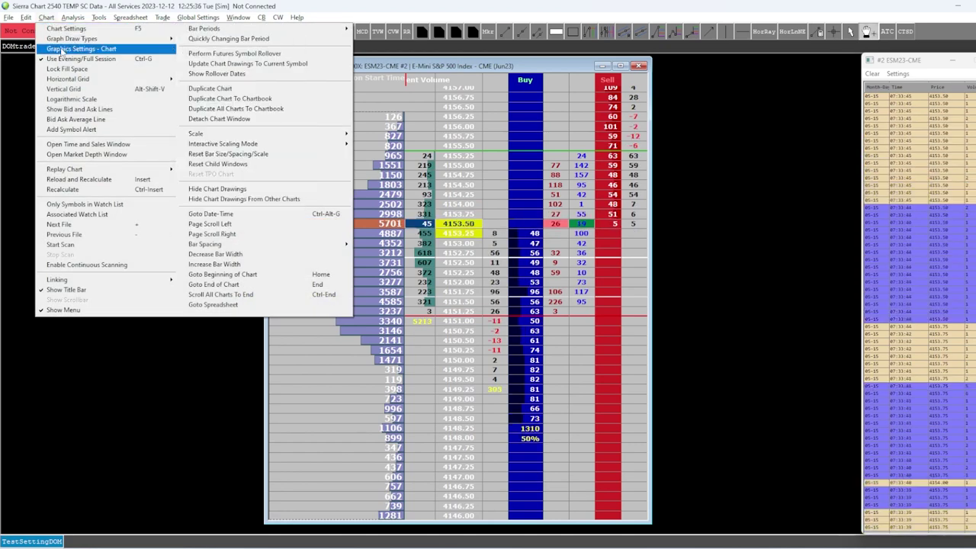
- Reopen chart Graphics Settings beside the DOM and check Trade DOM background, grid and rollover line entries
left_click(52, 50)
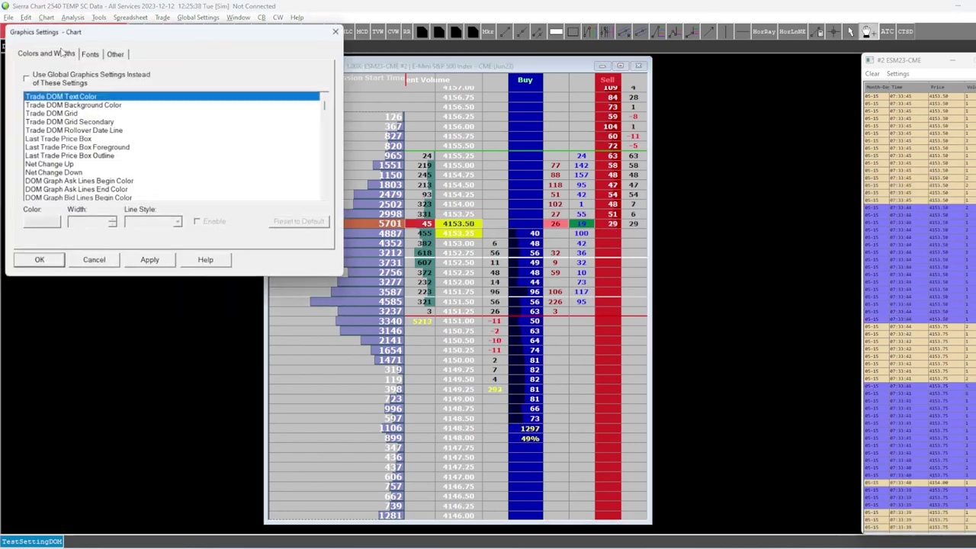
left_click_drag(130, 36, 760, 224)
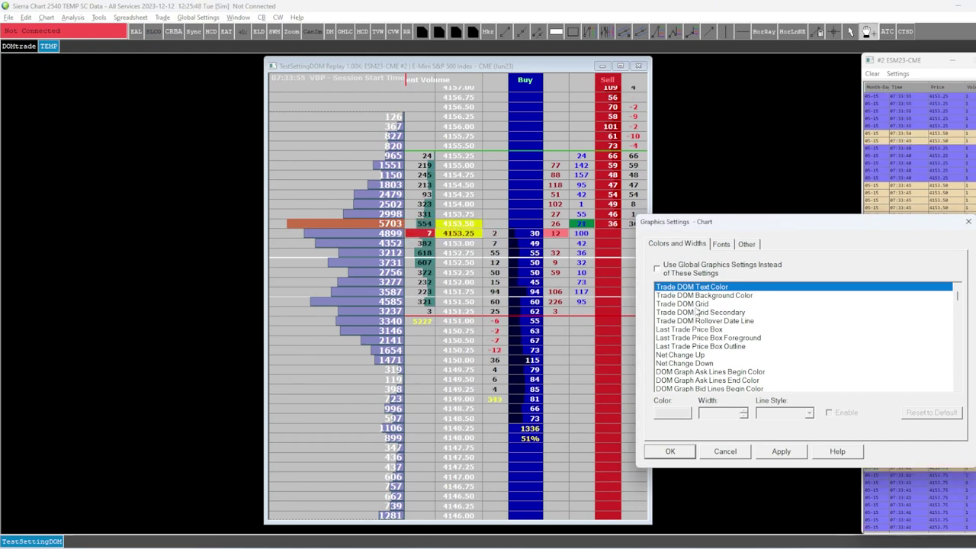
left_click(709, 296)
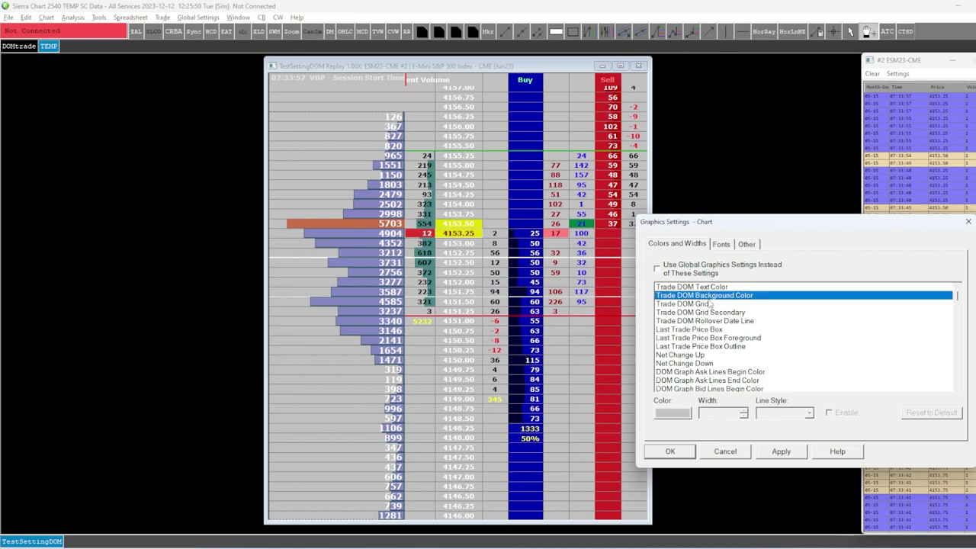
left_click(707, 304)
left_click(708, 313)
left_click(706, 320)
- Check Last Trade Price Box, Net Change and DOM Graph Ask Lines colours, then show the font list
left_click(702, 329)
left_click(701, 338)
left_click(699, 346)
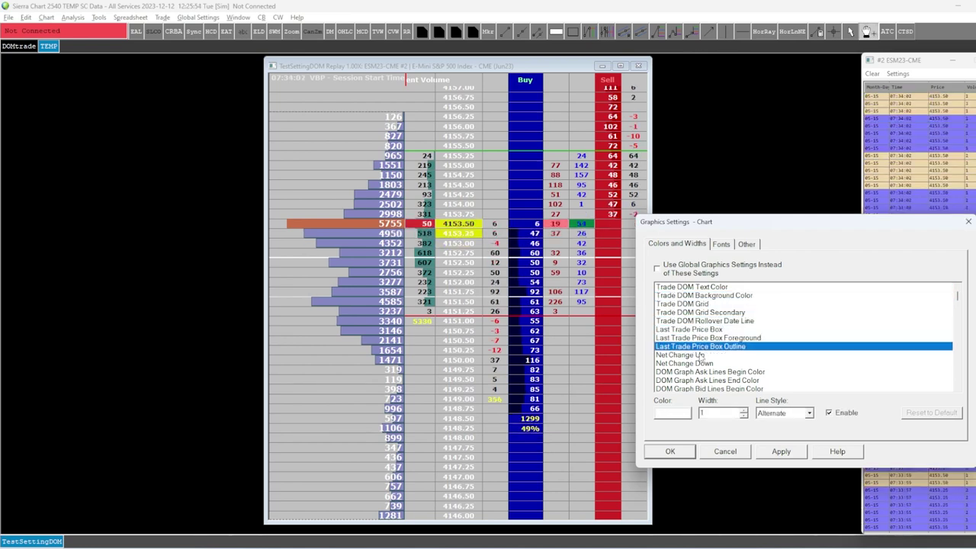
left_click(698, 354)
left_click(696, 363)
left_click(697, 371)
scroll(696, 381, "down", 5)
scroll(695, 385, "down", 15)
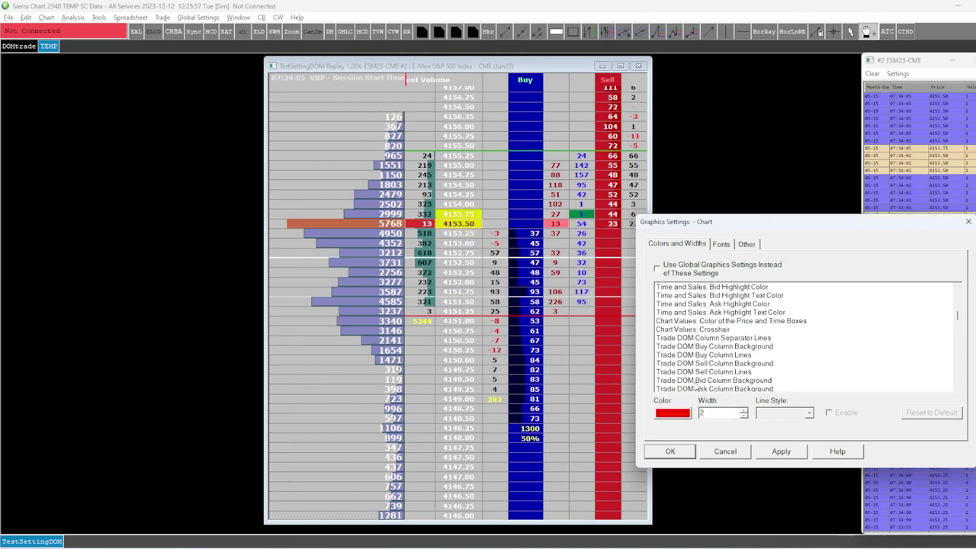
left_click(721, 245)
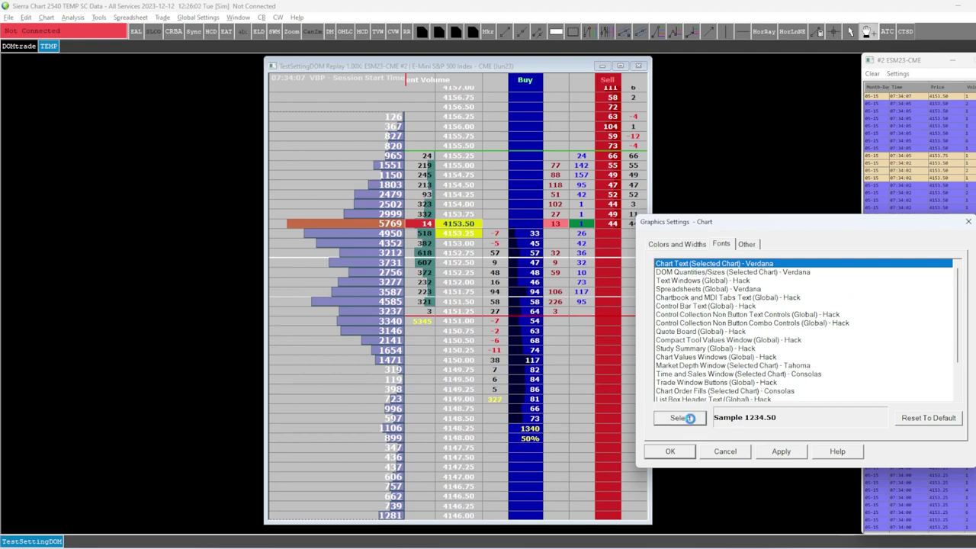
- Set the Chart Text font size to 16 and apply it
left_click(678, 417)
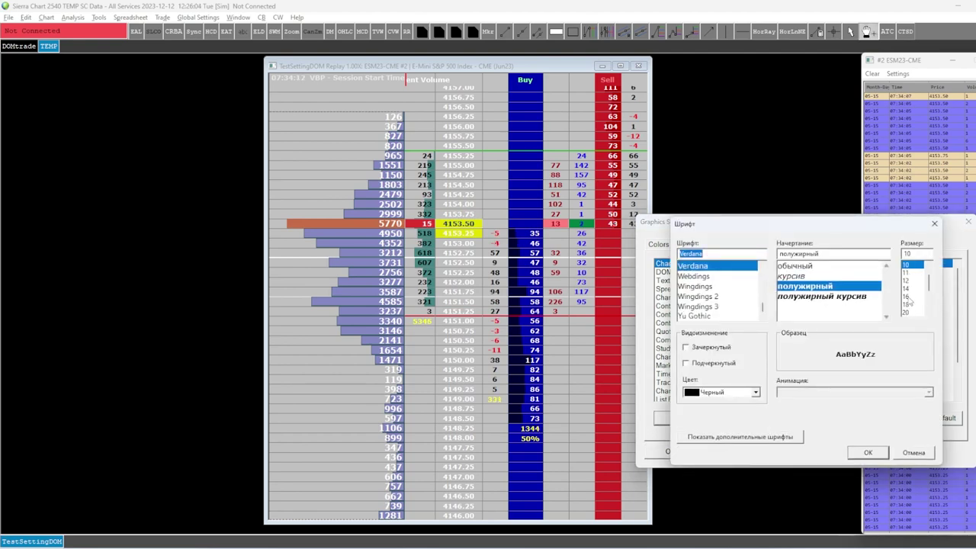
left_click(907, 296)
left_click(868, 453)
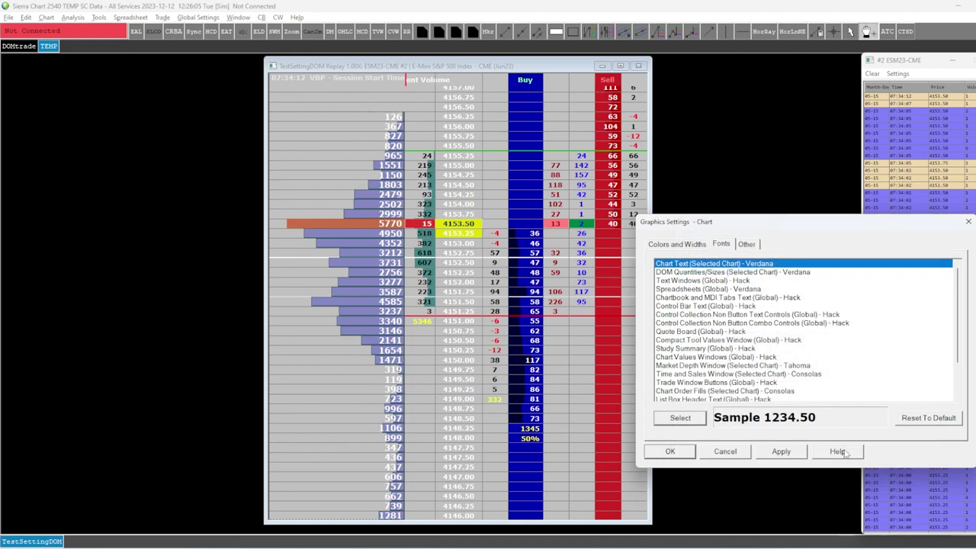
left_click(781, 451)
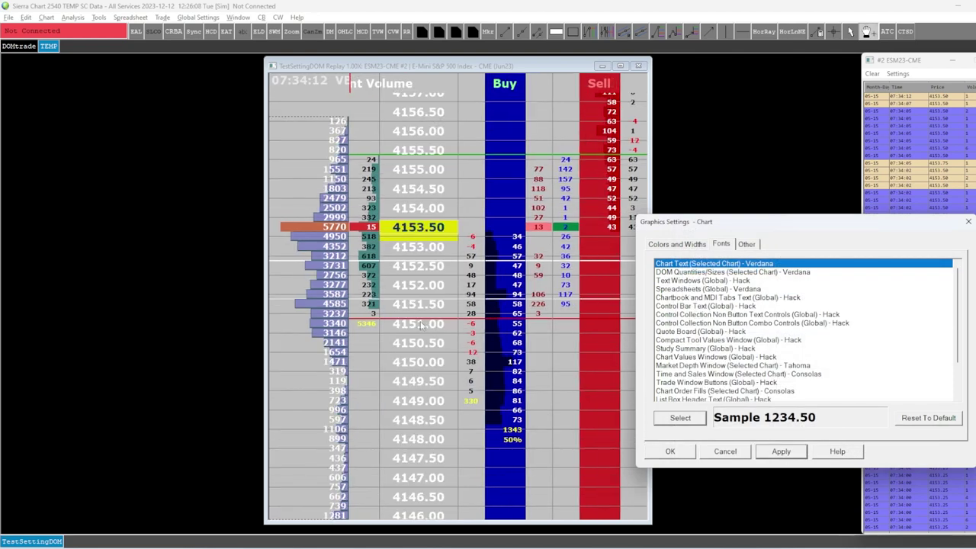
- Set the DOM Quantities/Sizes font to size 14 and apply it to the DOM
left_click(722, 272)
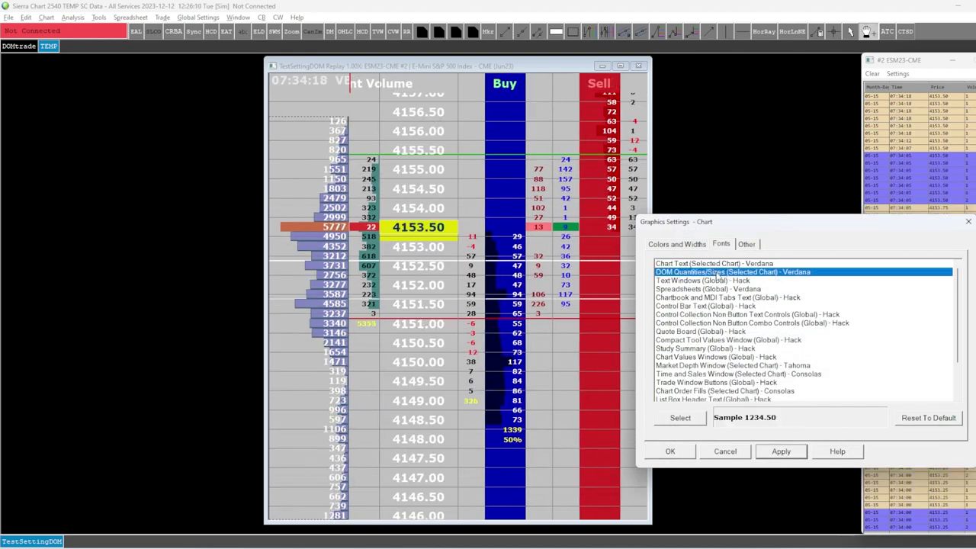
left_click(688, 417)
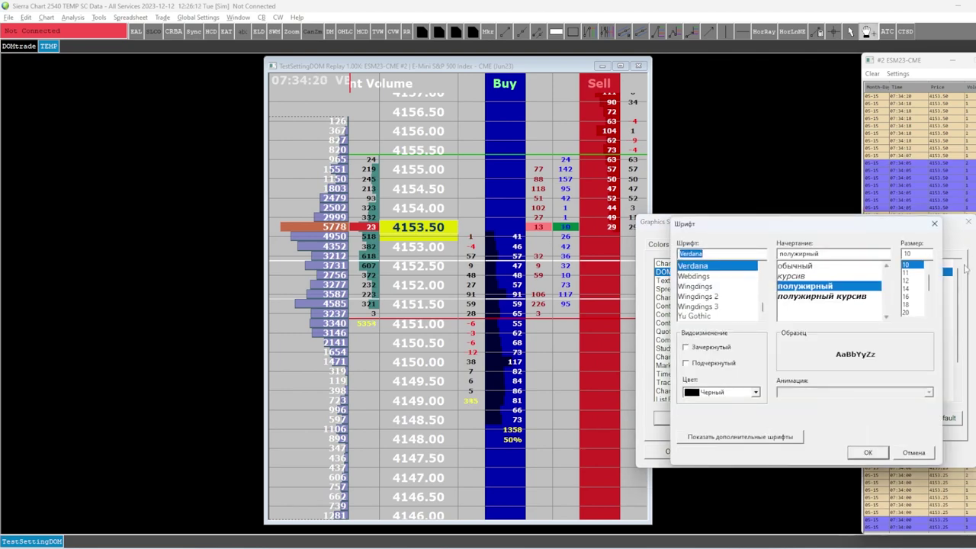
left_click(911, 288)
left_click(866, 452)
left_click(780, 451)
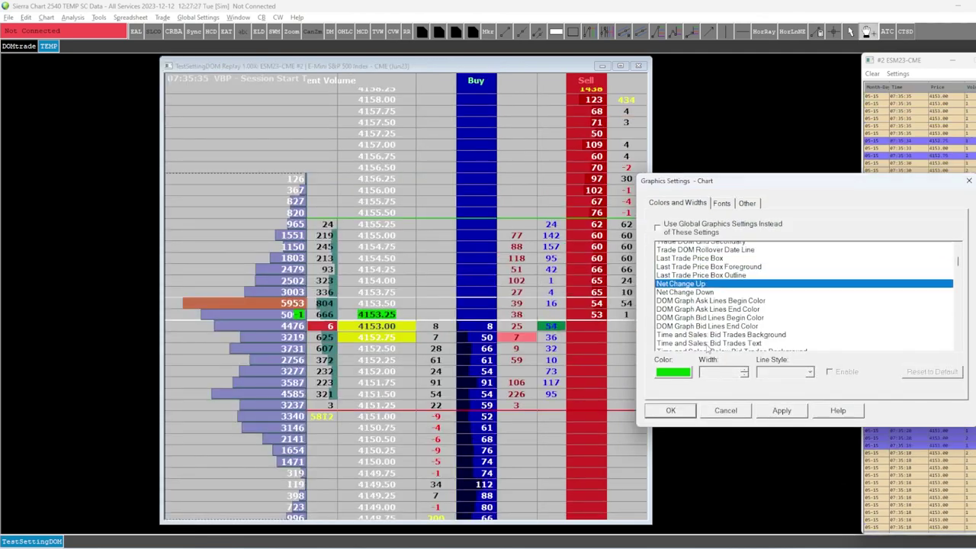
scroll(716, 301, "down", 5)
- Review colour options for recent bid/ask volume and last traded bid volume background
left_click(716, 297)
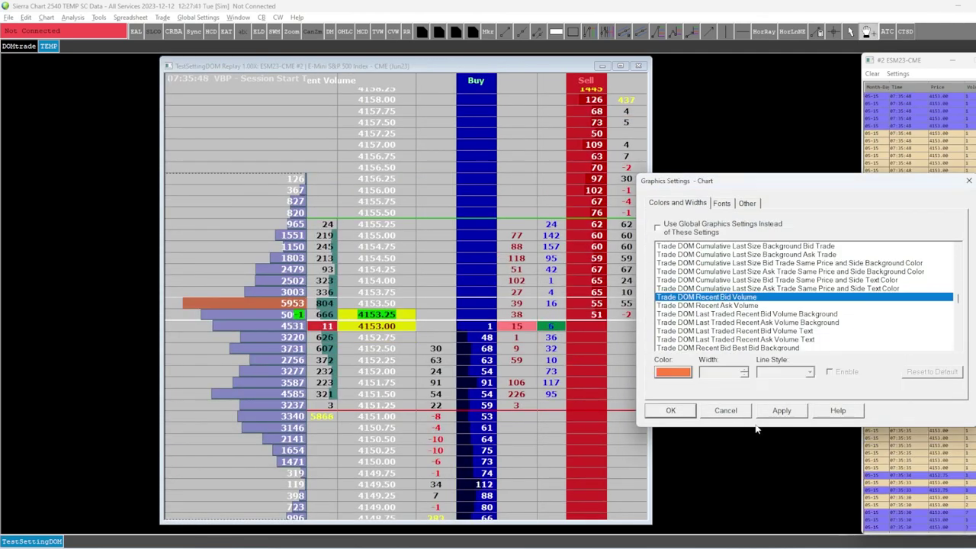
left_click(716, 304)
left_click(673, 372)
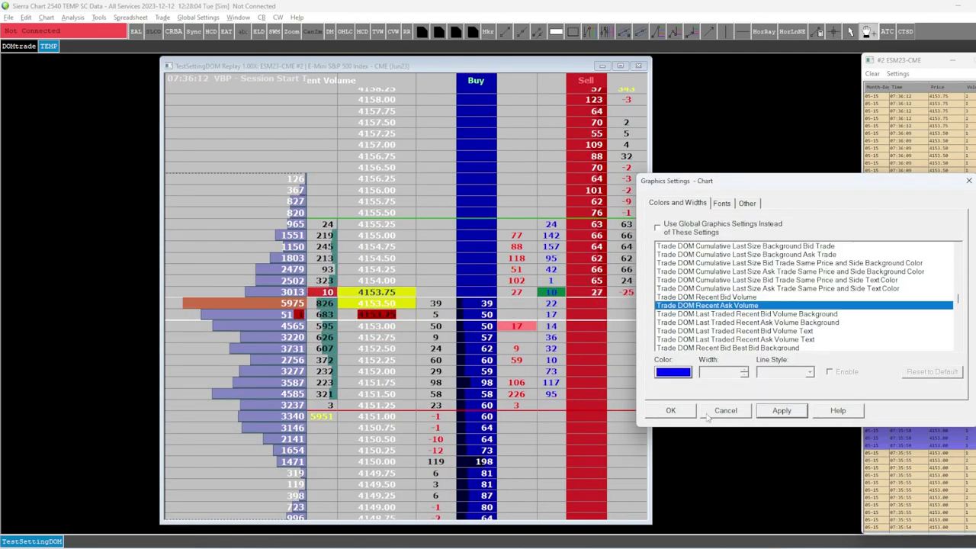
left_click(717, 313)
left_click(672, 372)
key("Escape")
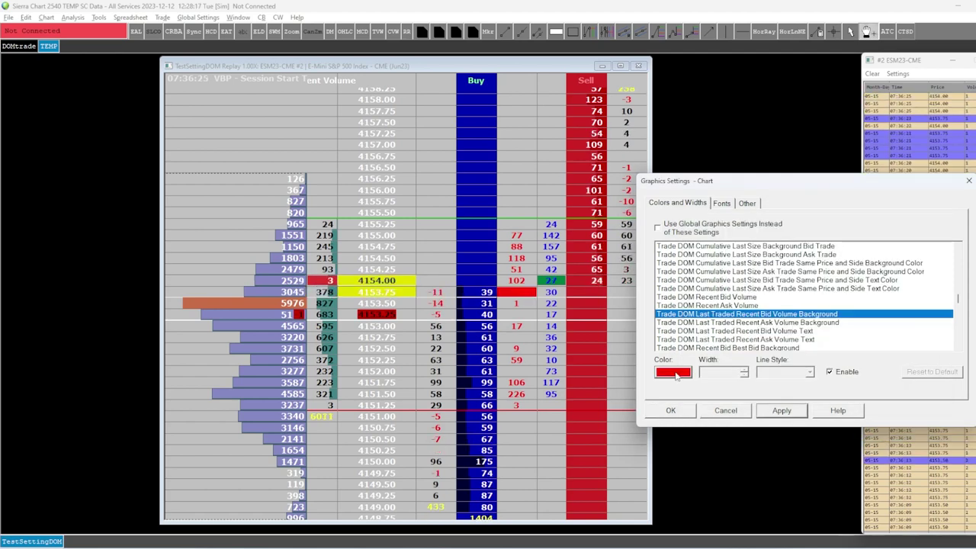
- Check the current traded total and bid volume colours, then apply the colour changes
scroll(747, 305, "down", 3)
left_click(747, 323)
scroll(749, 336, "down", 3)
left_click(747, 306)
left_click(672, 372)
key("Escape")
left_click(747, 322)
left_click(782, 416)
scroll(731, 299, "down", 10)
scroll(733, 303, "up", 5)
- Change a Trade DOM colour to orange, then to dark red
left_click(731, 289)
left_click(673, 372)
left_click(704, 378)
left_click(672, 372)
double_click(692, 281)
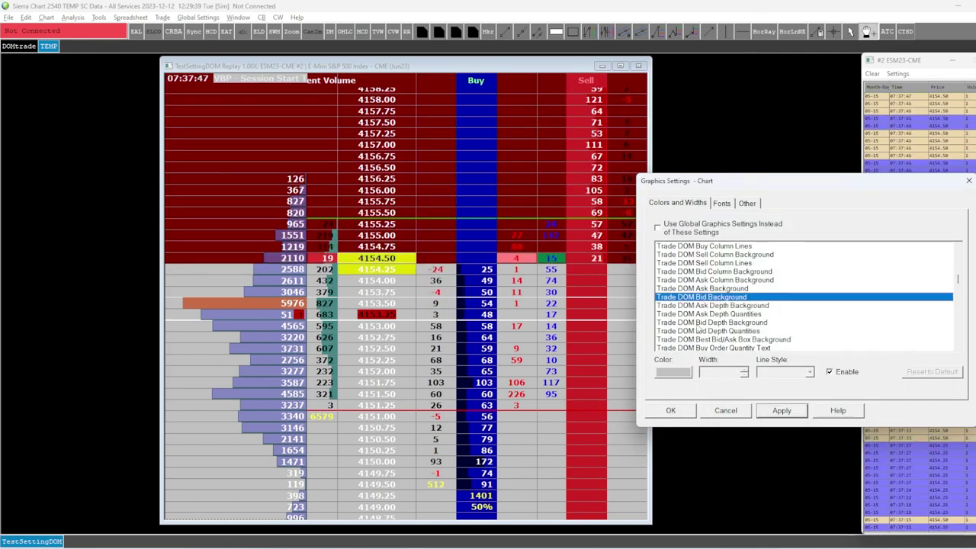
- Give Trade DOM Ask Depth Background a new colour, then select Ask Depth Quantities and bid-trade last price background
left_click(732, 296)
left_click(736, 305)
left_click(673, 372)
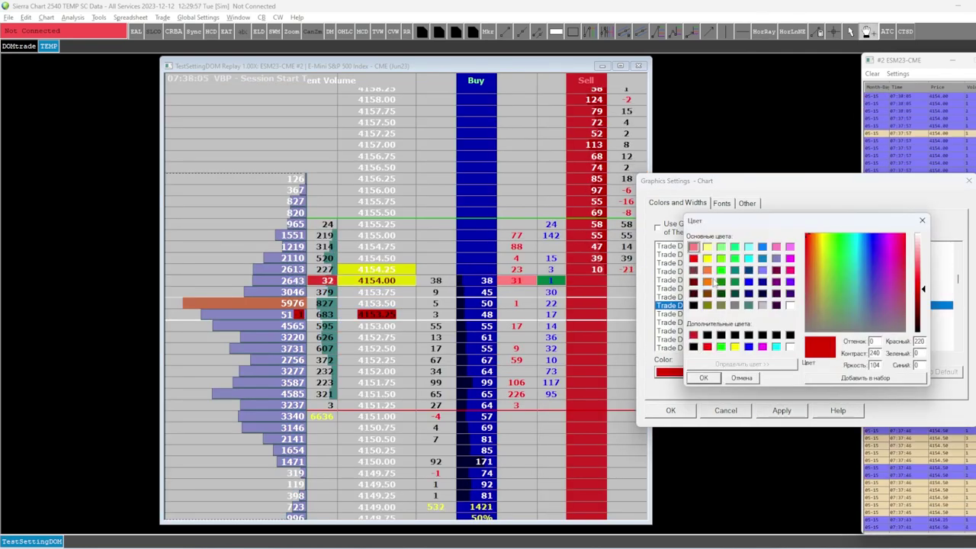
double_click(748, 309)
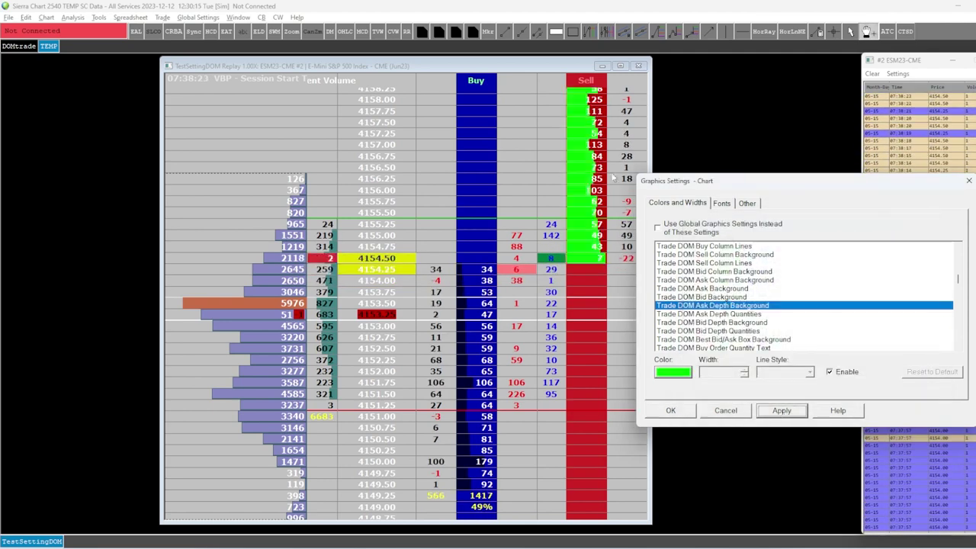
left_click(709, 313)
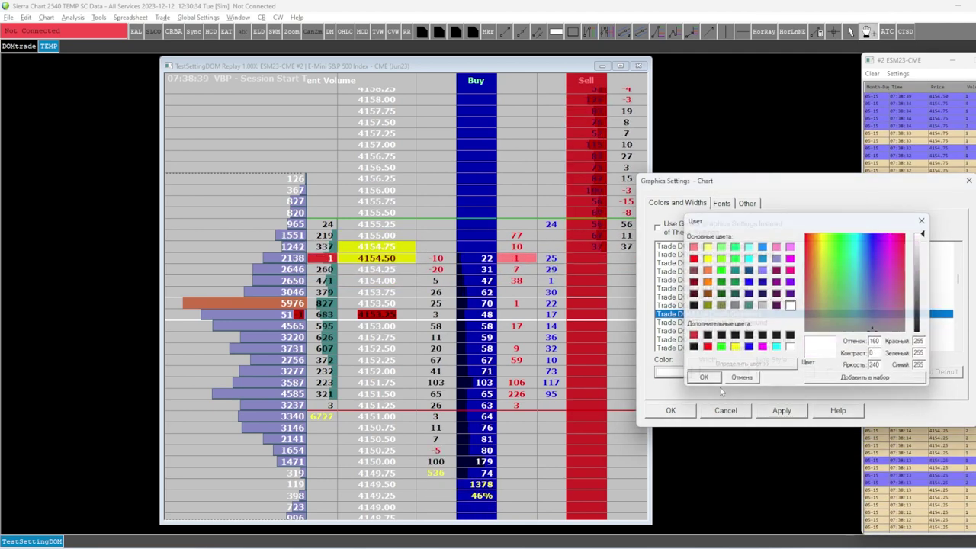
scroll(762, 298, "down", 5)
left_click(728, 262)
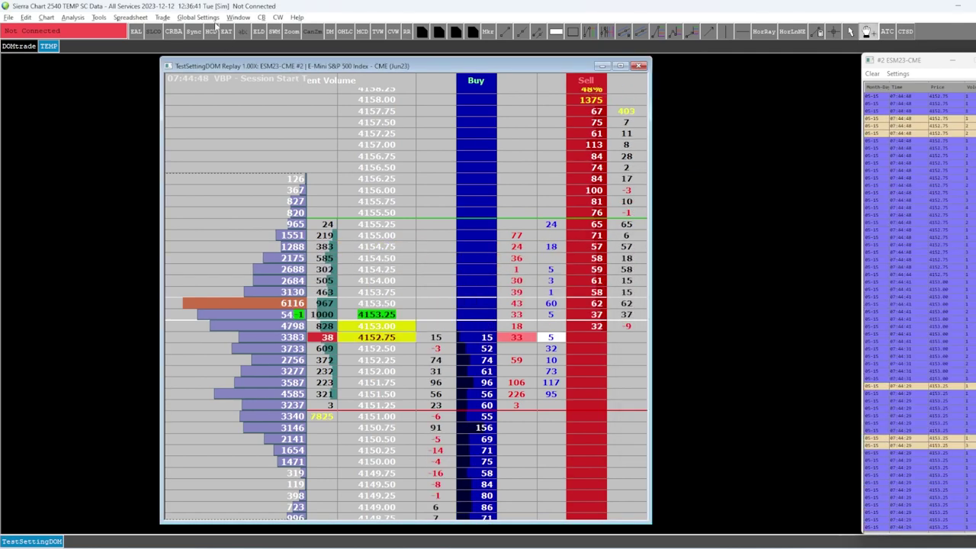
left_click(204, 17)
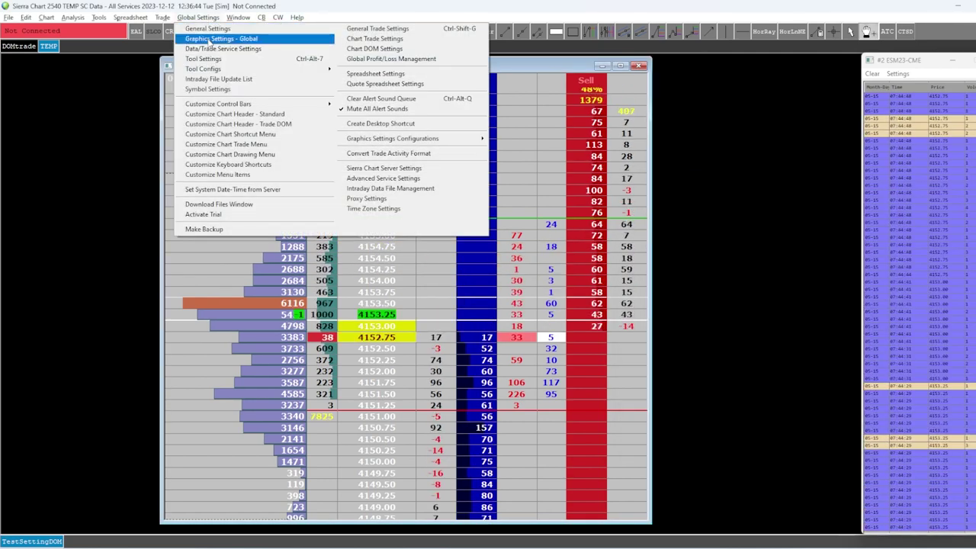
left_click(210, 39)
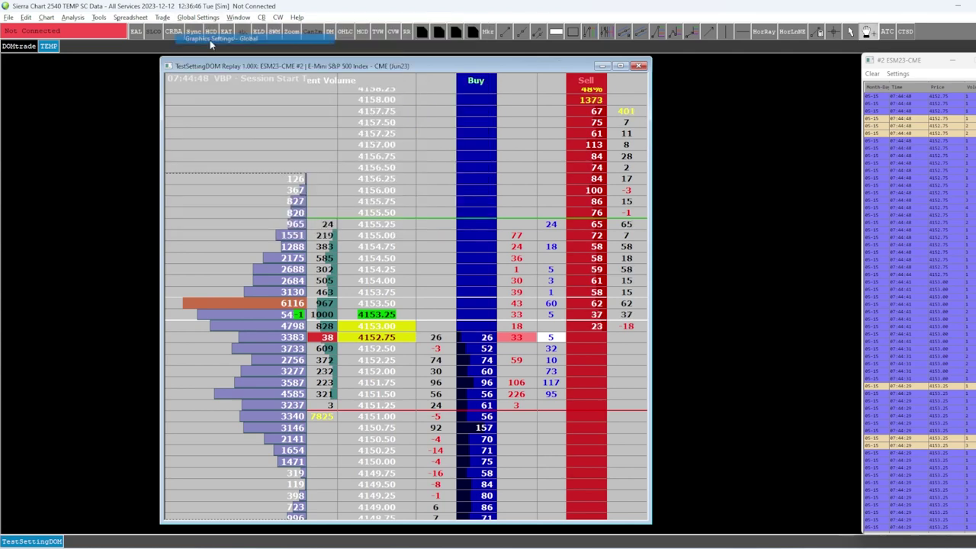
left_click_drag(212, 32, 708, 177)
left_click(712, 214)
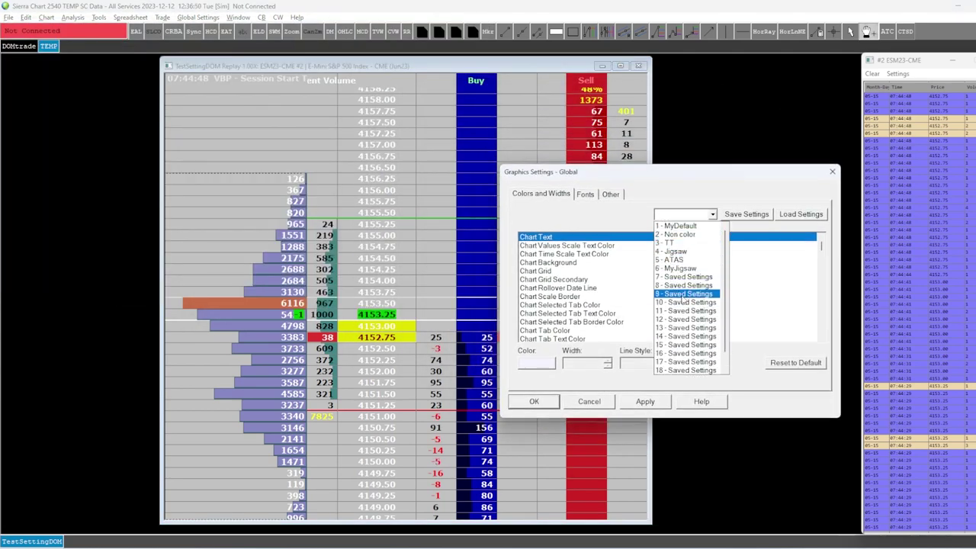
left_click(678, 227)
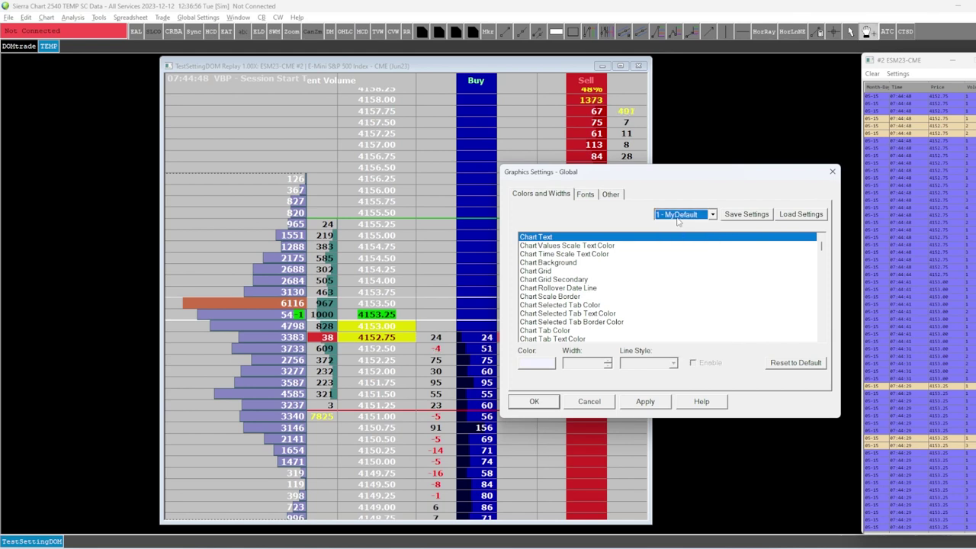
scroll(576, 285, "down", 15)
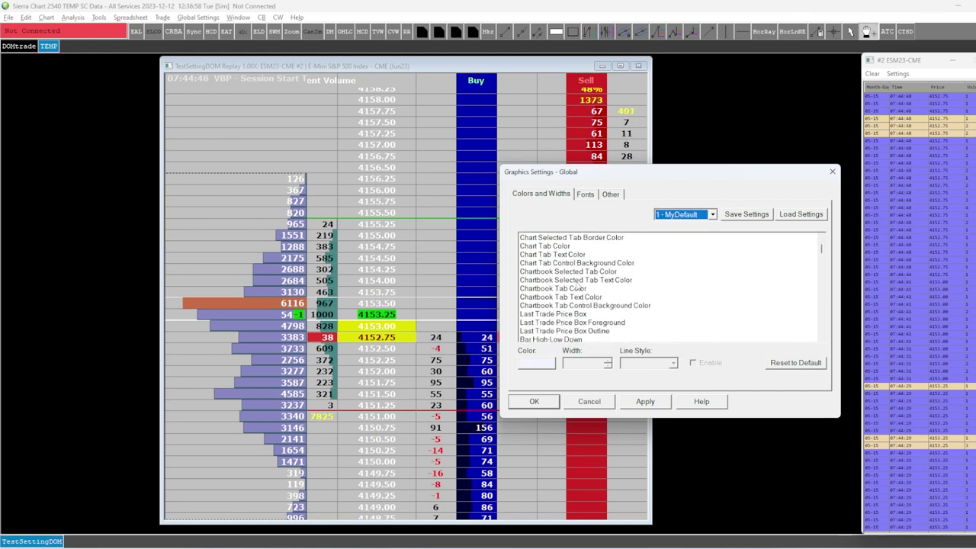
scroll(577, 286, "down", 8)
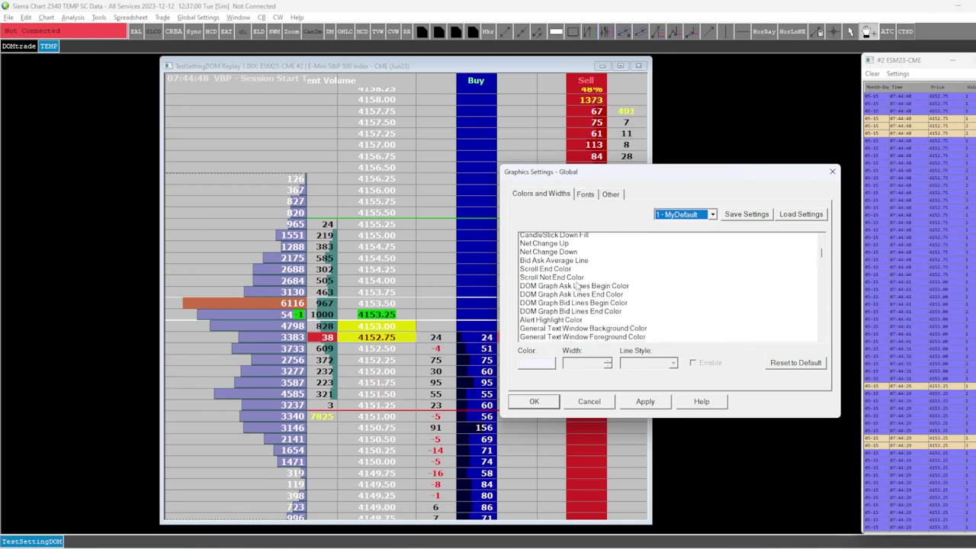
left_click(584, 194)
left_click(610, 195)
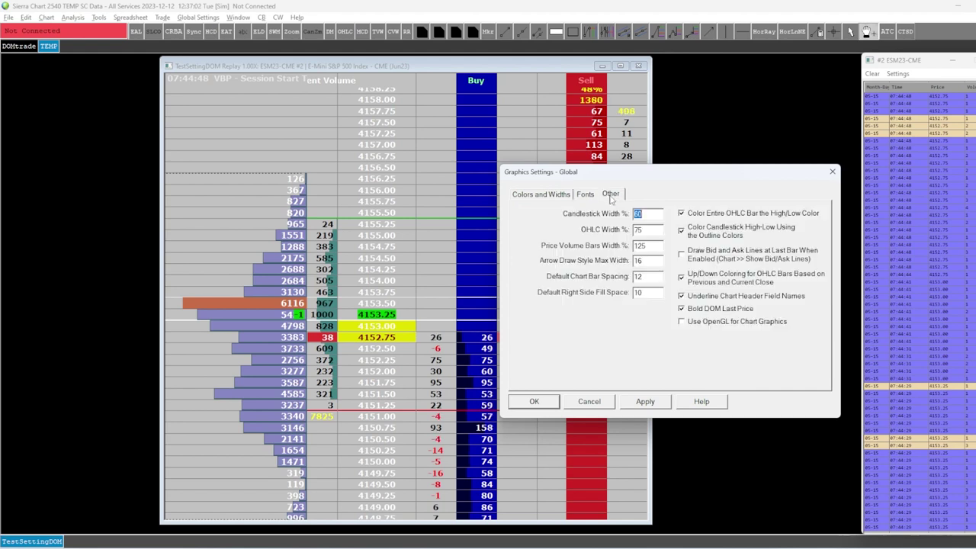
left_click(548, 196)
scroll(562, 291, "down", 3)
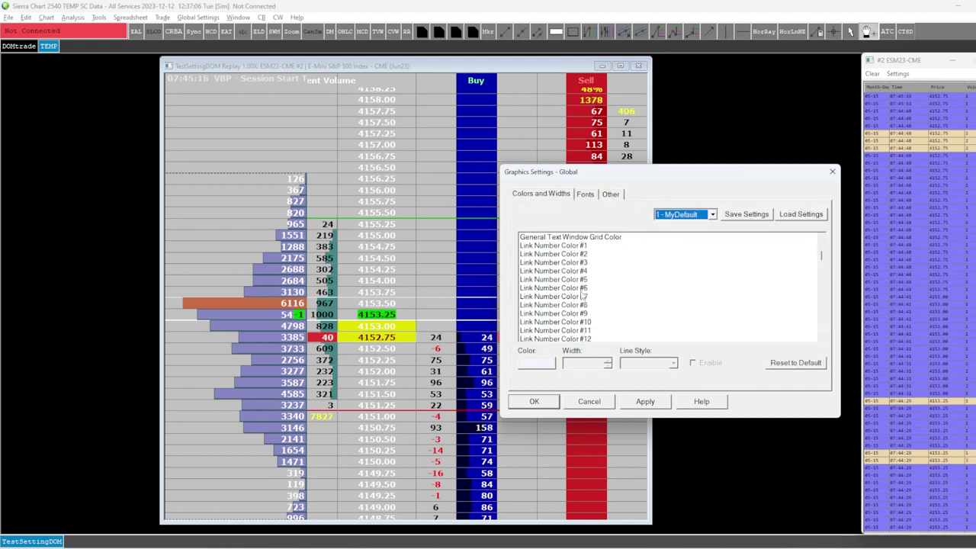
left_click_drag(822, 258, 822, 311)
left_click(702, 217)
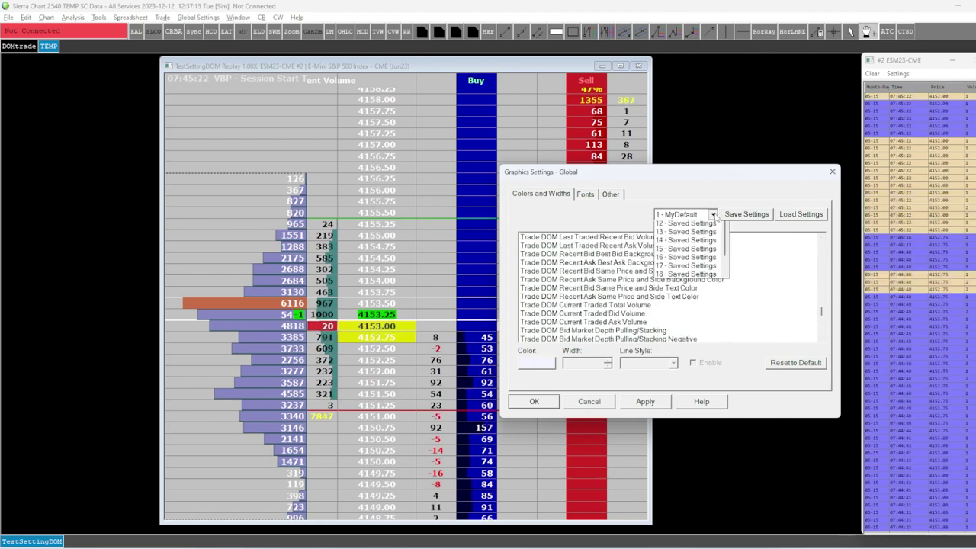
left_click(797, 216)
left_click(798, 216)
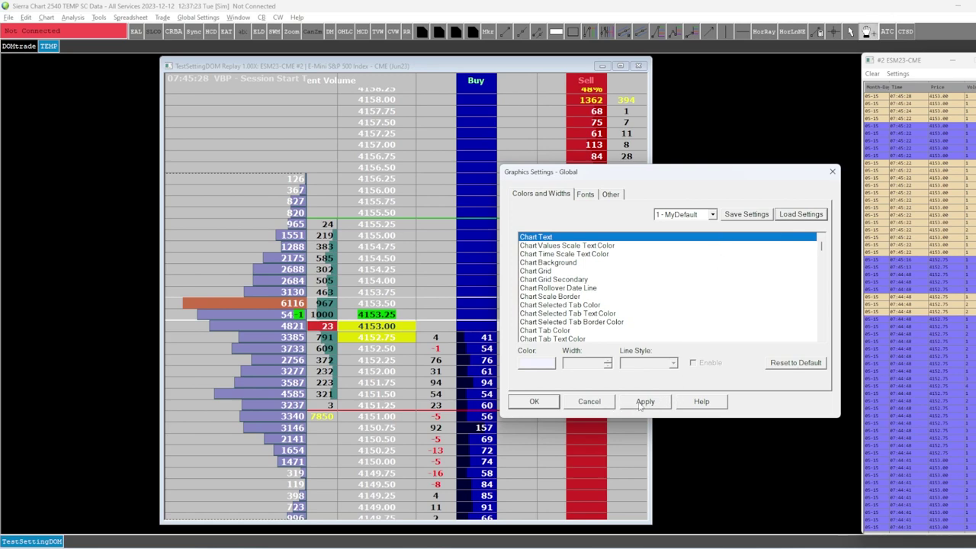
left_click(595, 406)
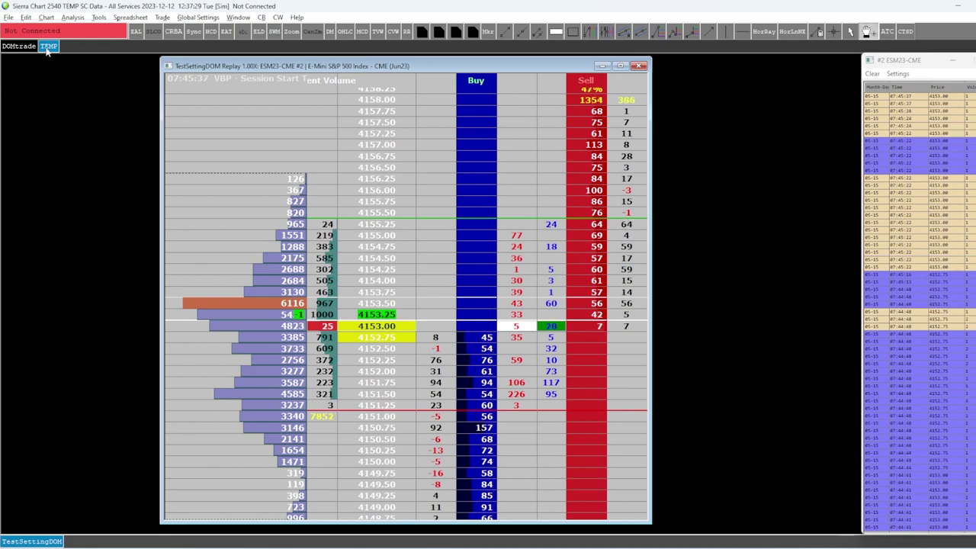
- Create a new chartbook, then duplicate the TEMP DOM chart into the third chartbook
left_click(9, 18)
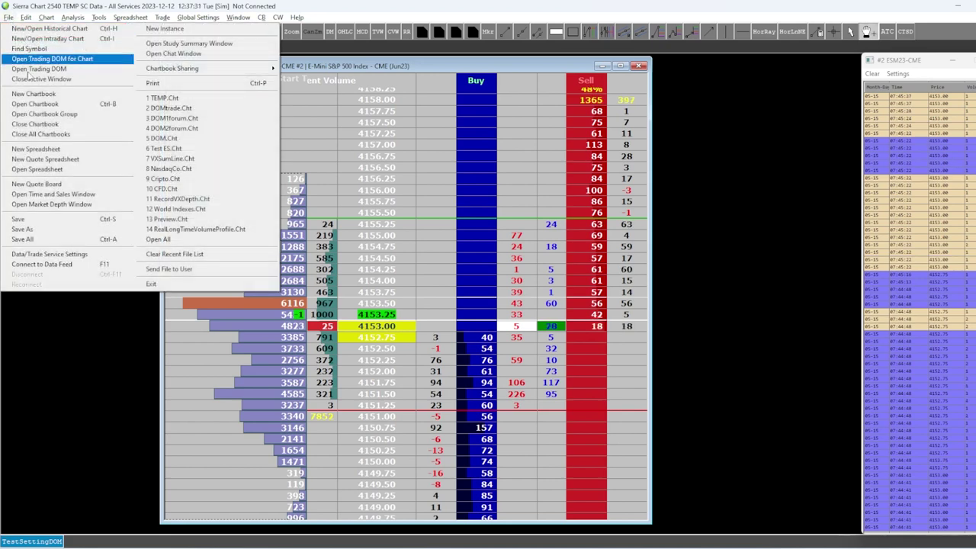
left_click(33, 95)
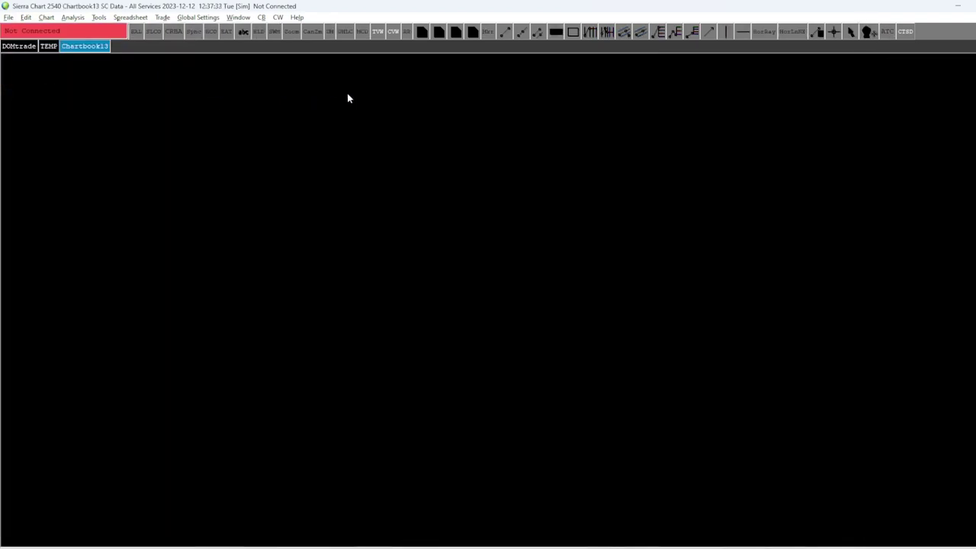
left_click(45, 46)
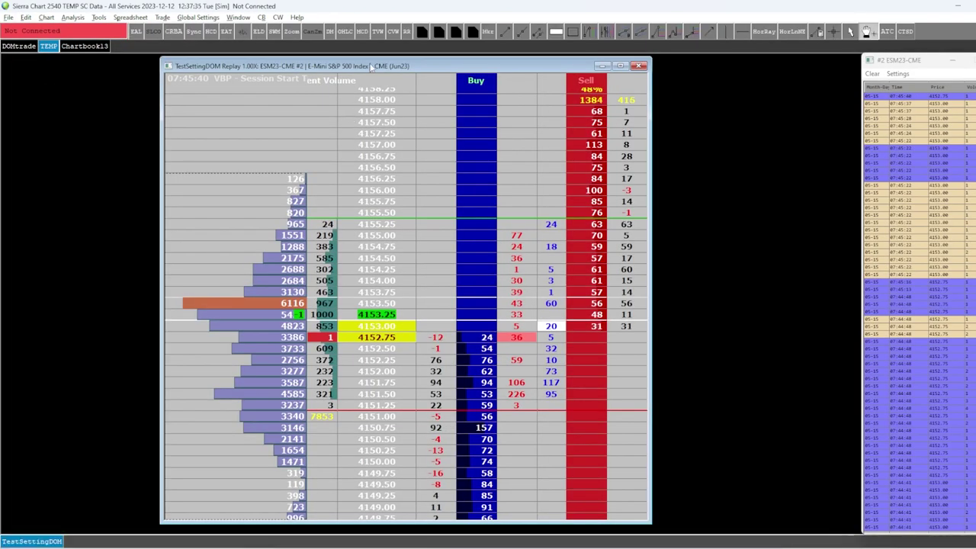
left_click(49, 18)
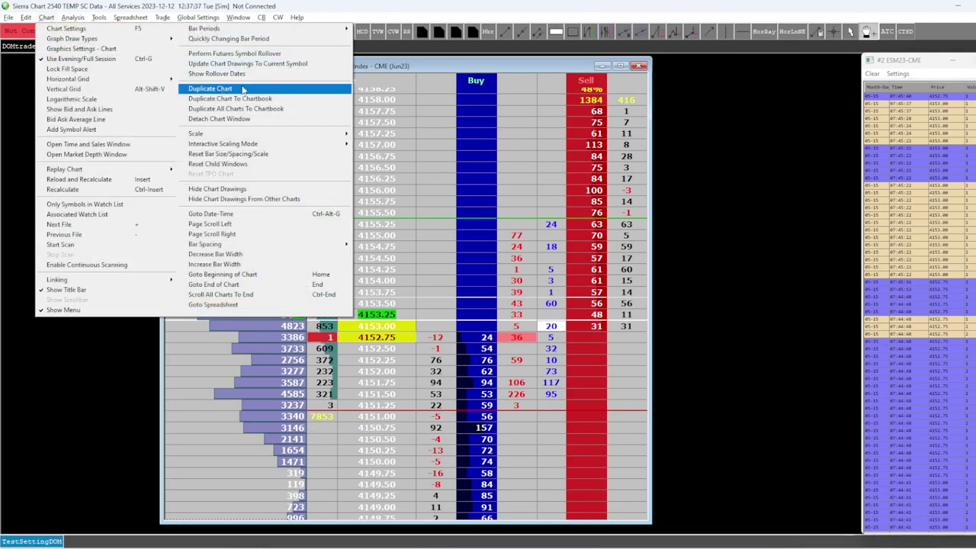
left_click(226, 99)
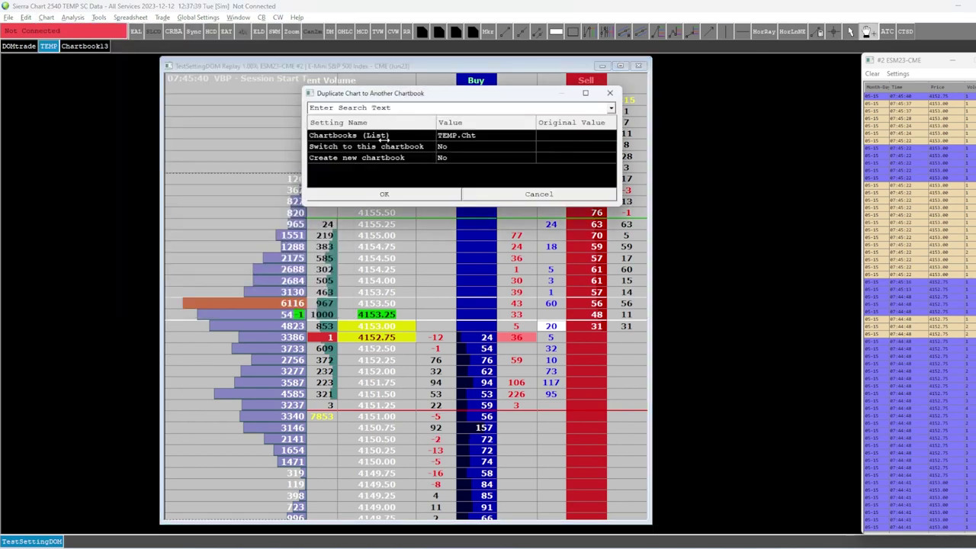
left_click(517, 135)
left_click(503, 165)
key("Return")
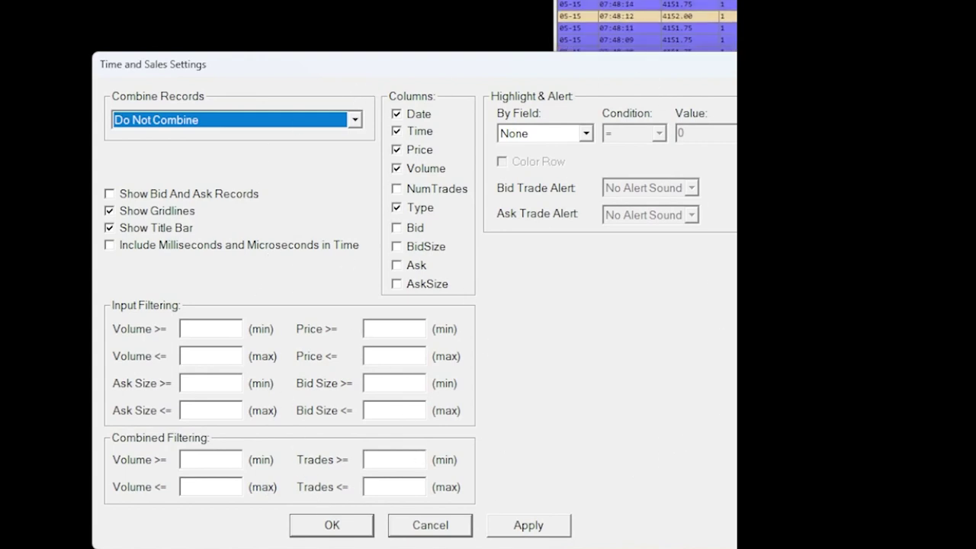
left_click(355, 121)
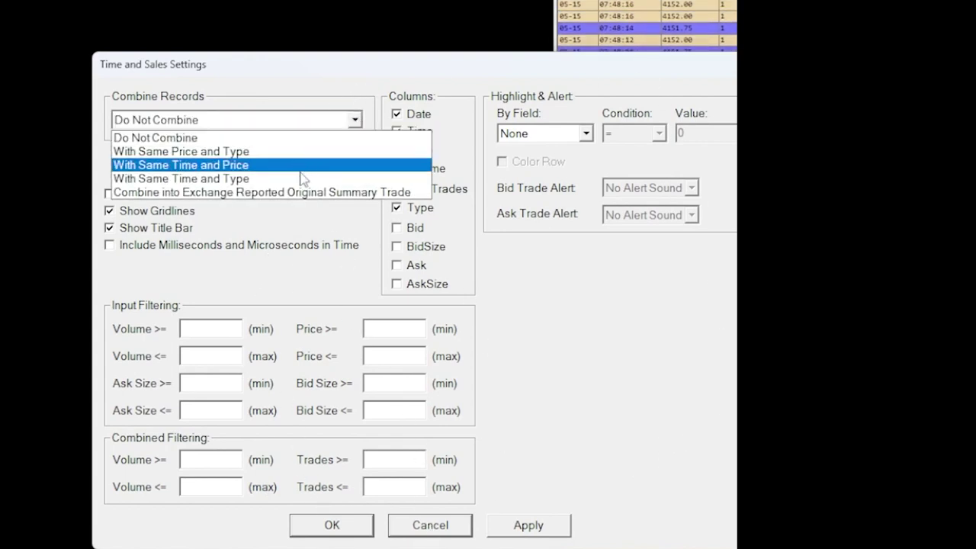
left_click(366, 70)
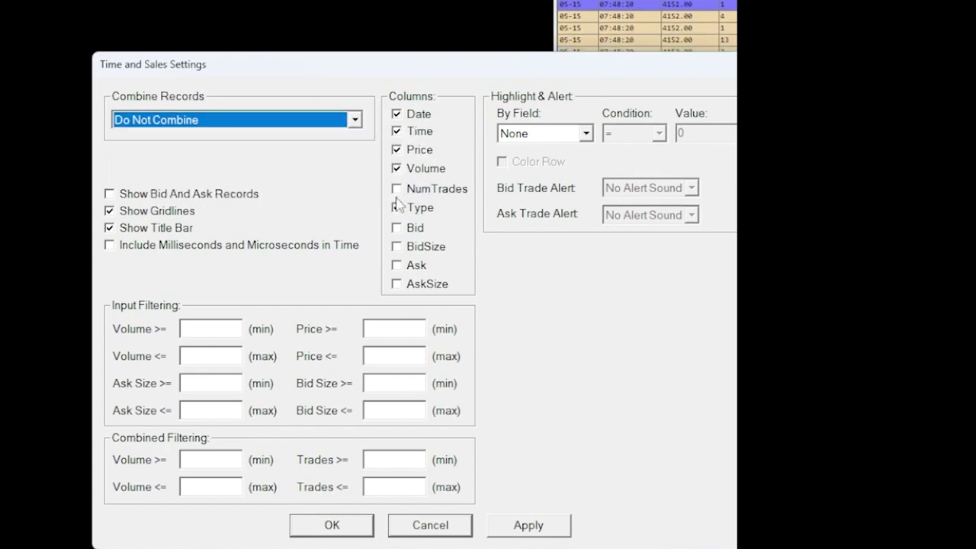
left_click(586, 134)
left_click(640, 113)
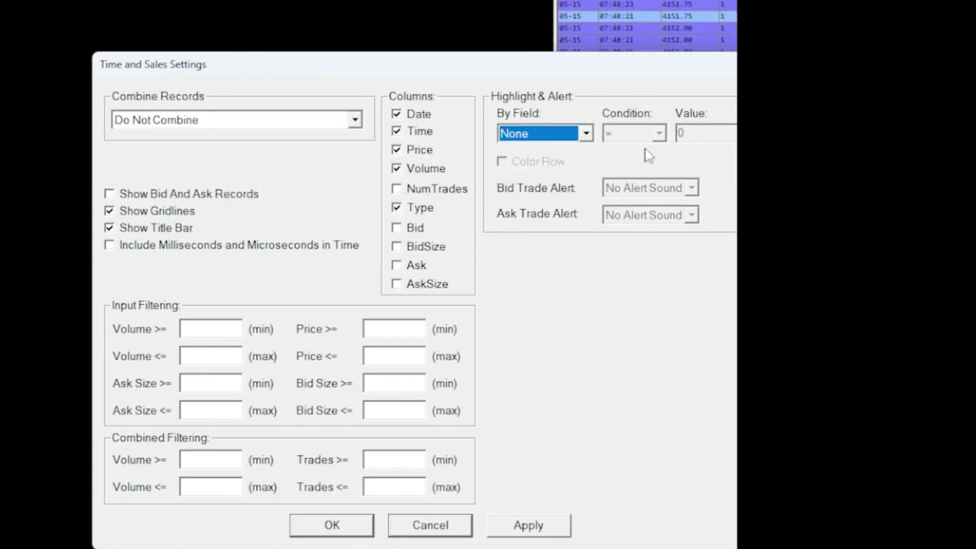